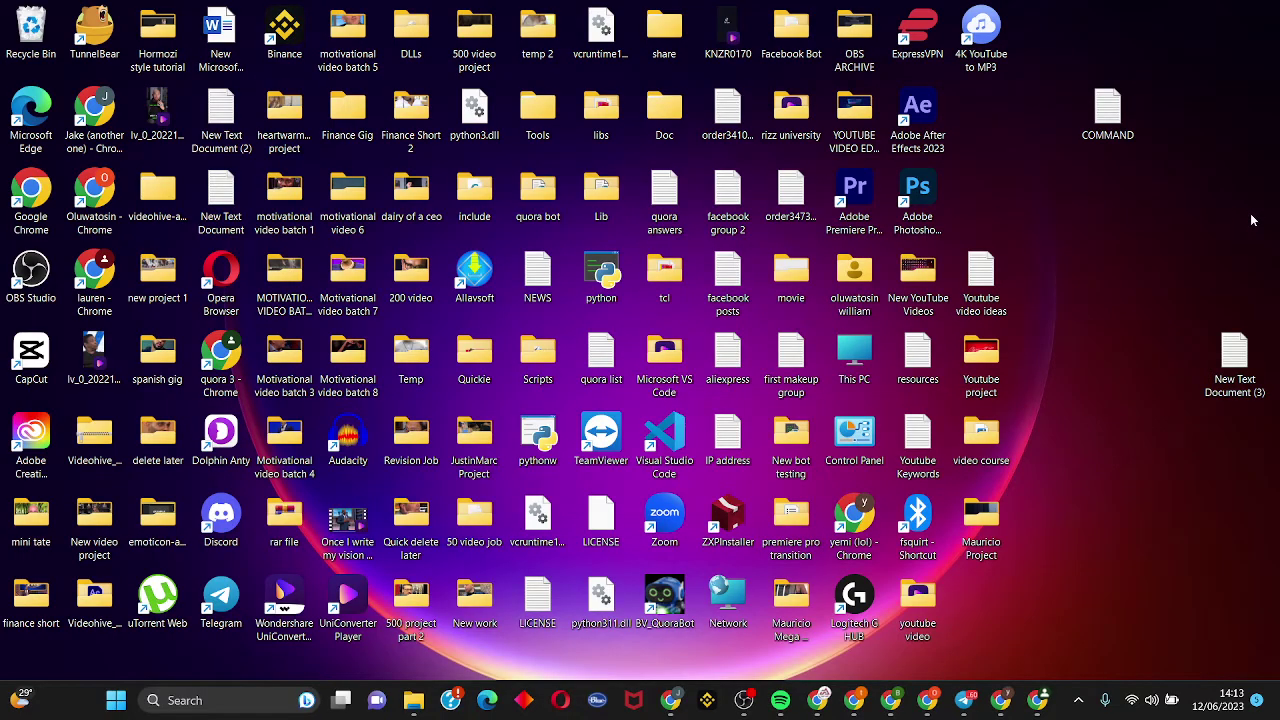
- Open Device Manager from a Start menu search
left_click(112, 703)
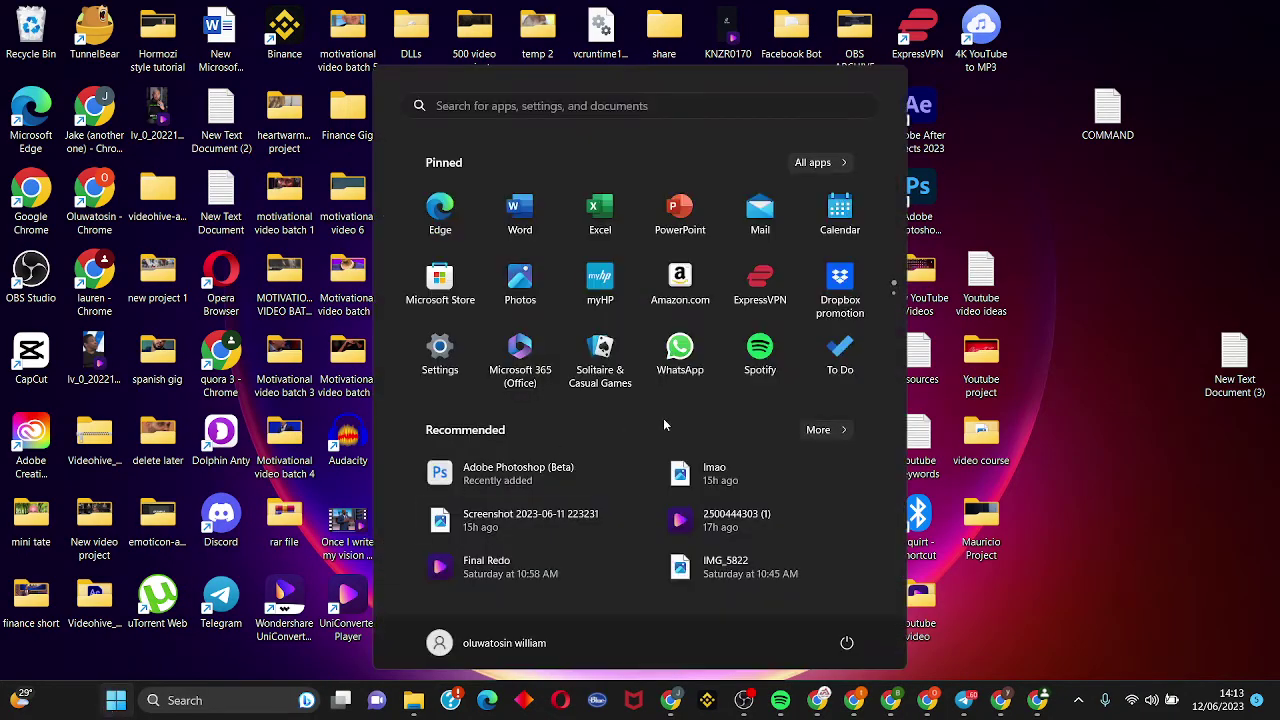
type("device Manager")
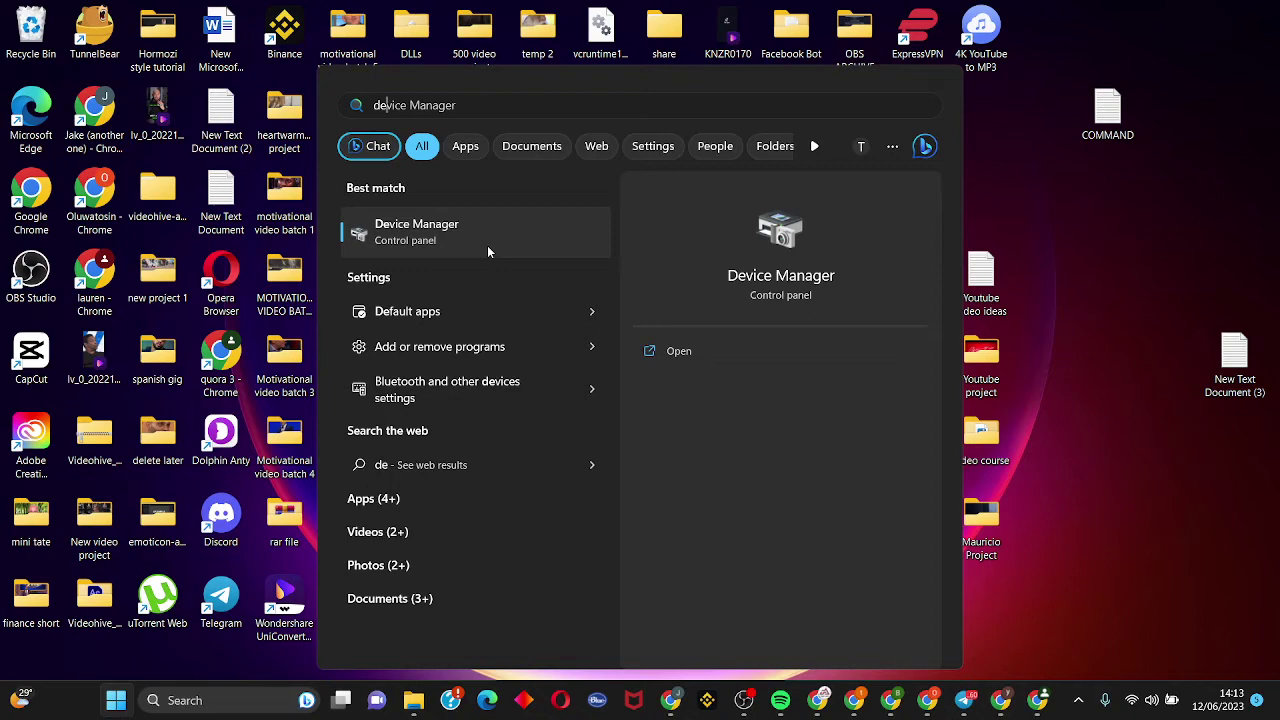
left_click(488, 248)
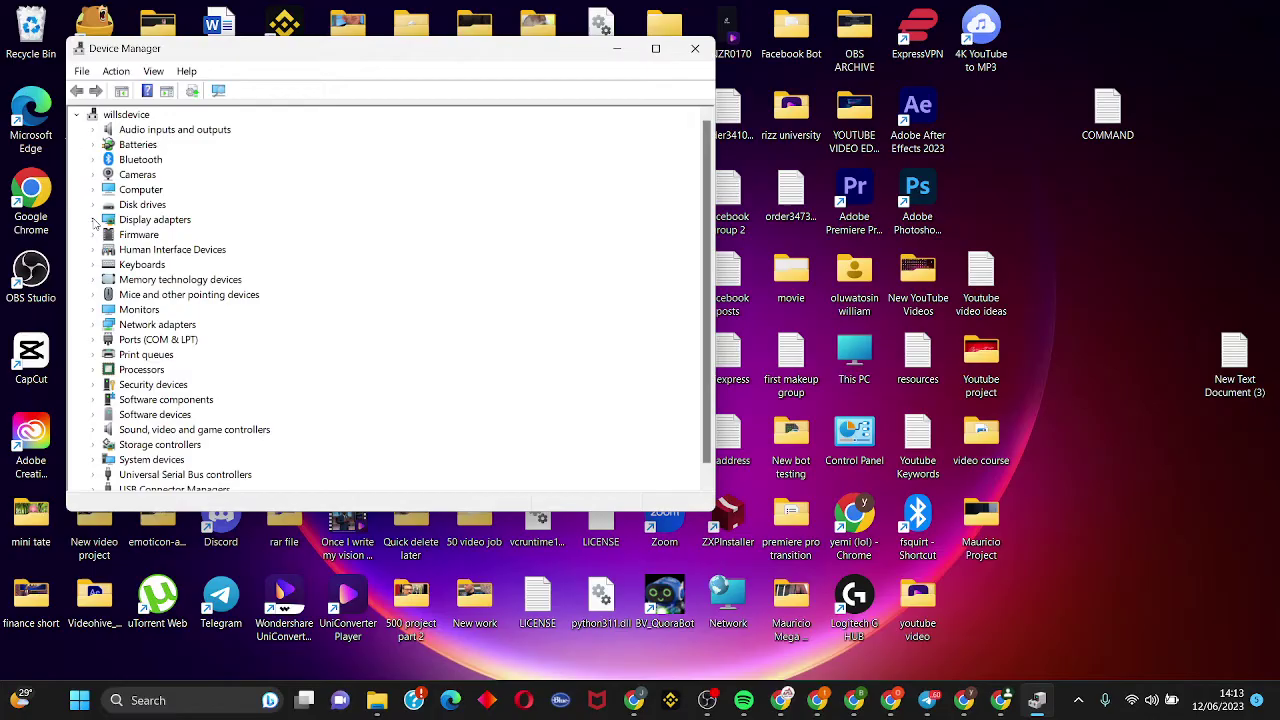
- Have Windows automatically search for a newer RTX 3050 Ti Laptop GPU driver; it's already current
left_click(93, 219)
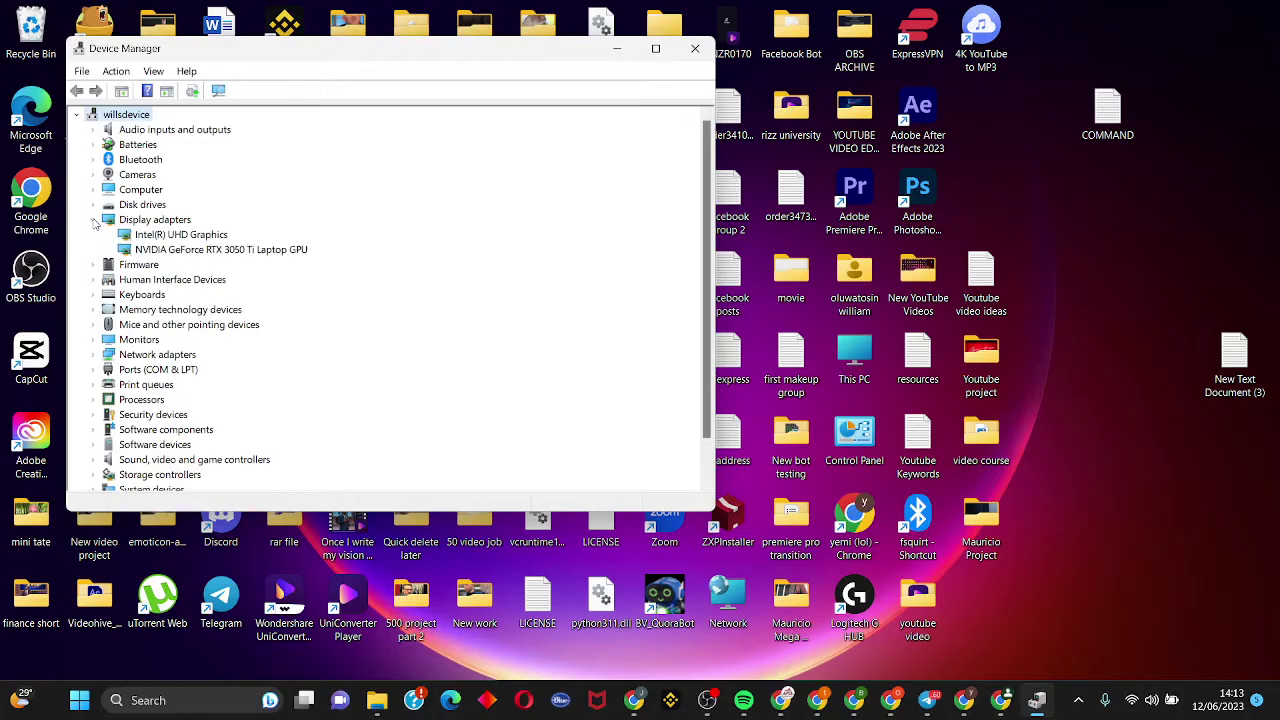
right_click(228, 251)
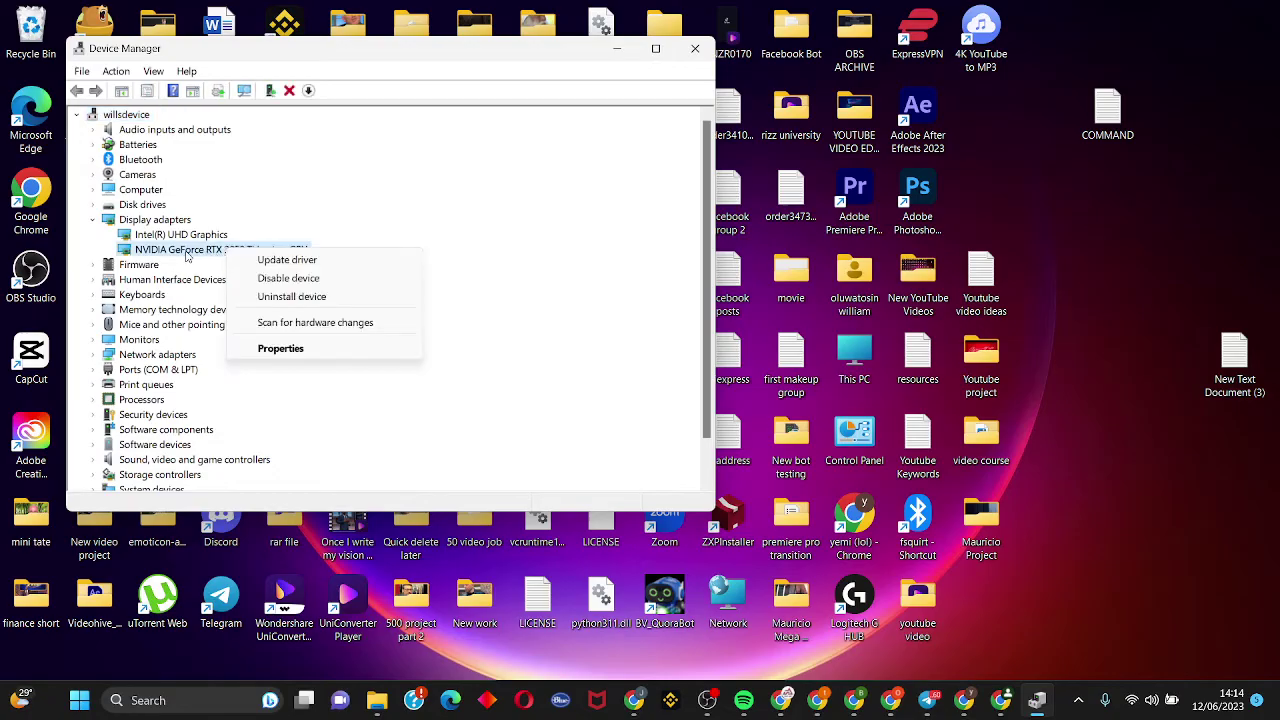
left_click(296, 266)
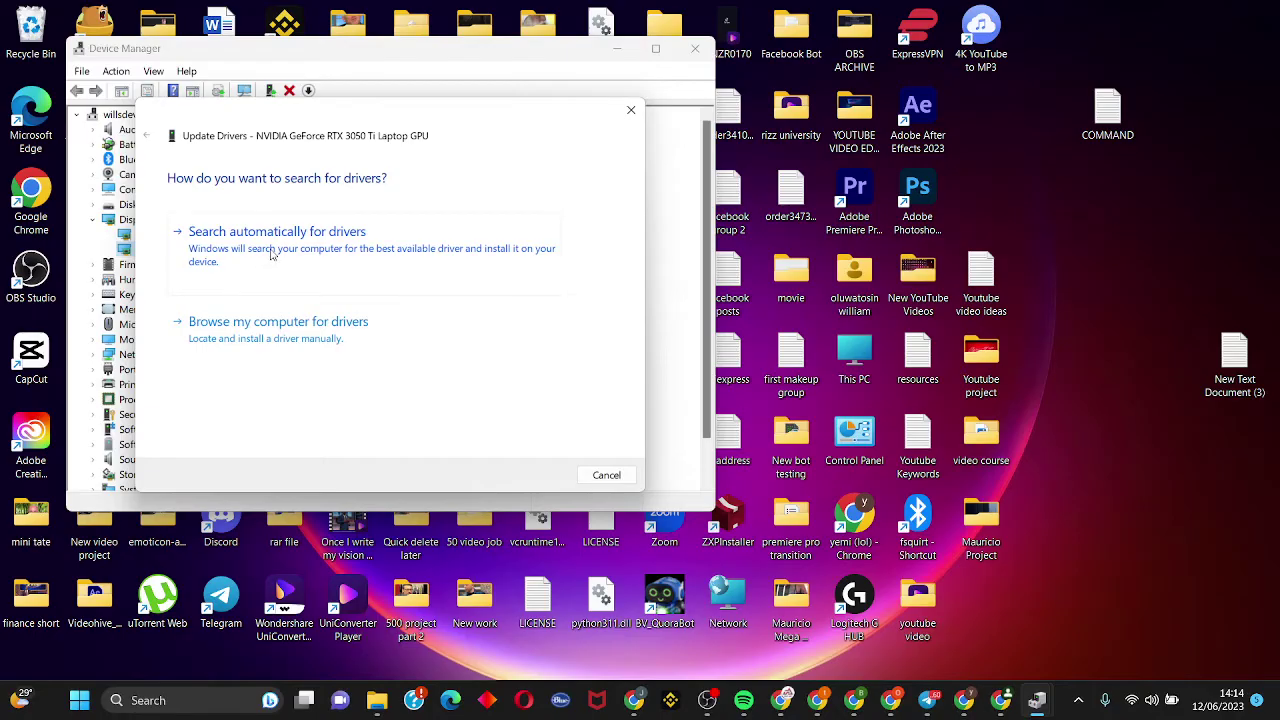
left_click(272, 255)
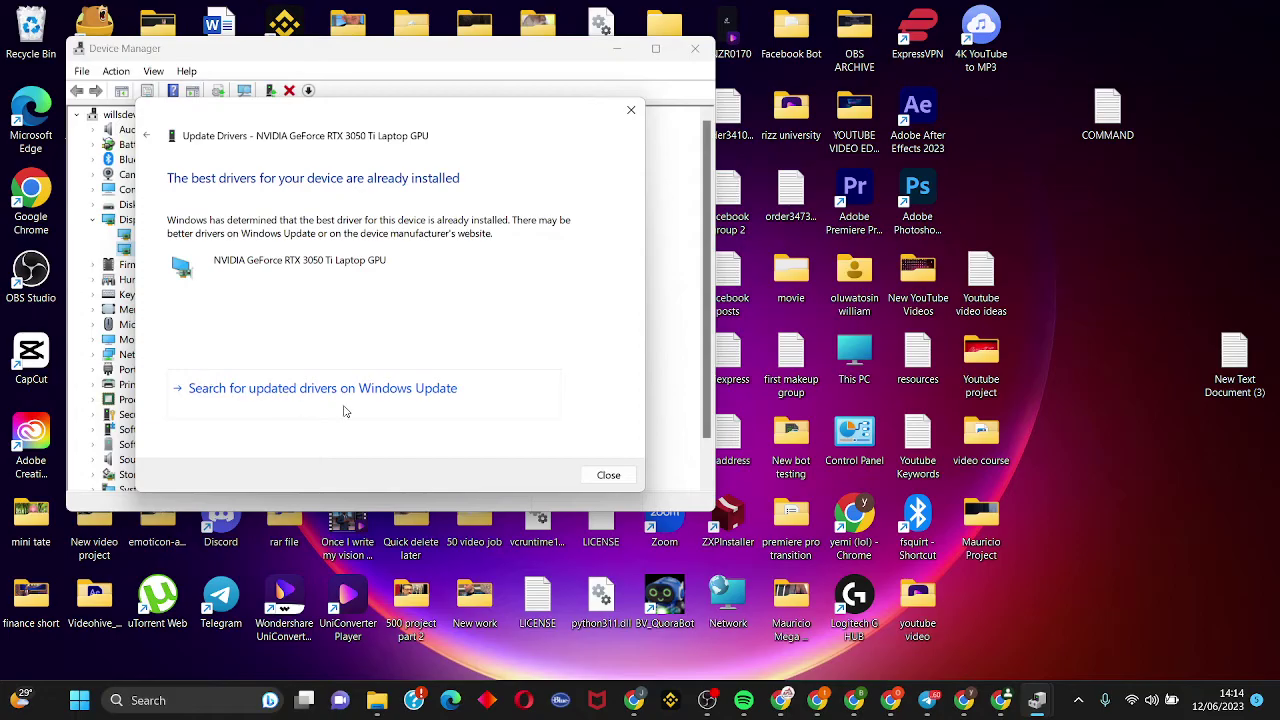
left_click(606, 475)
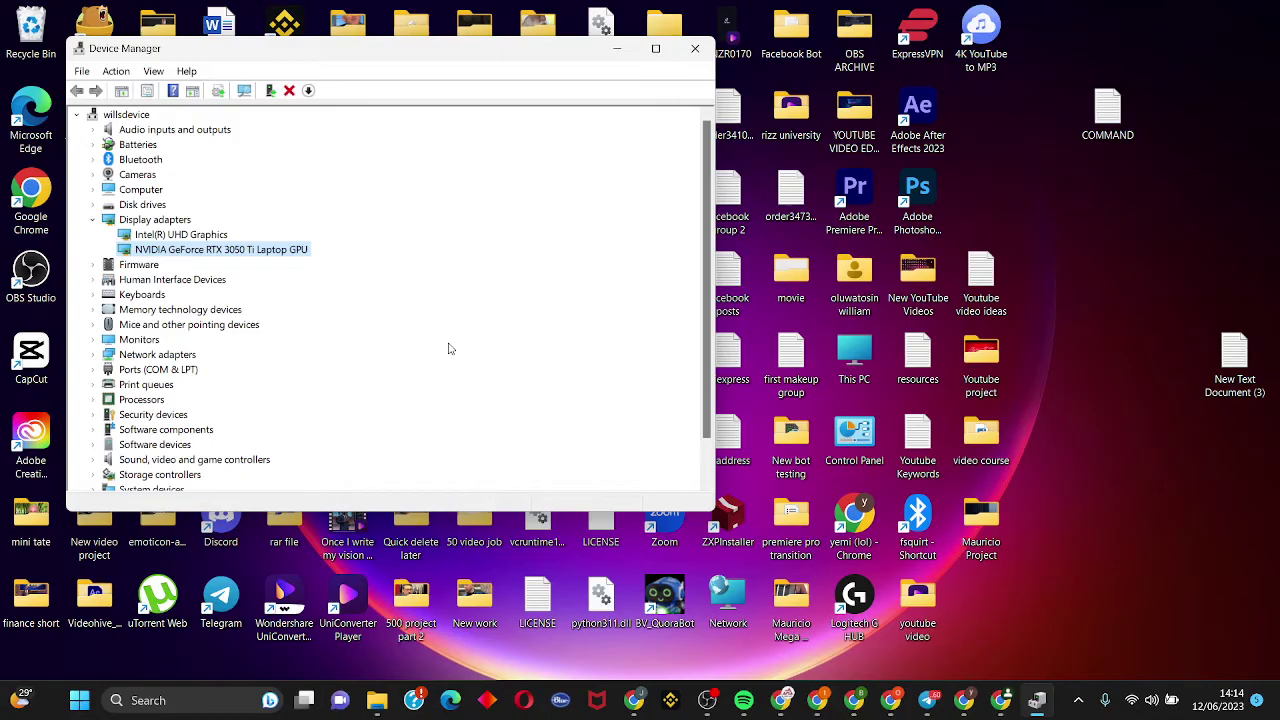
- Browse this computer for an RTX 3050 Ti driver, confirm it's current, and close Device Manager
right_click(247, 252)
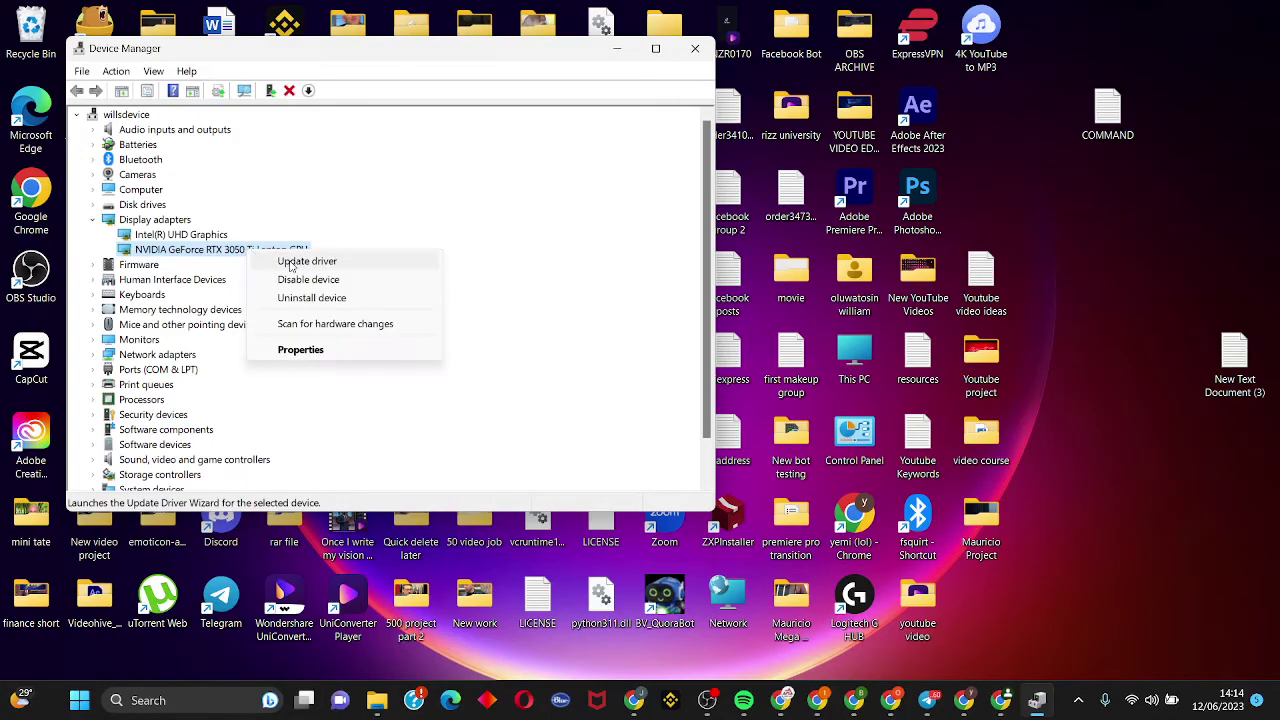
left_click(291, 262)
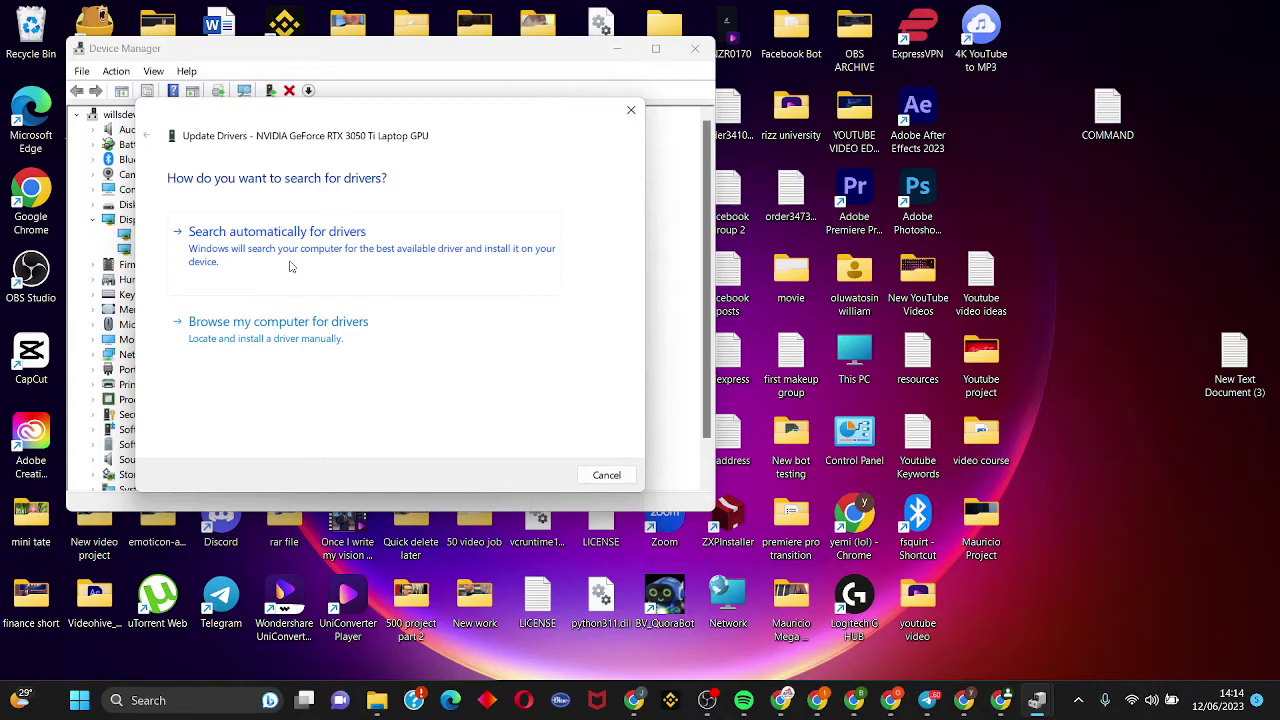
left_click(256, 341)
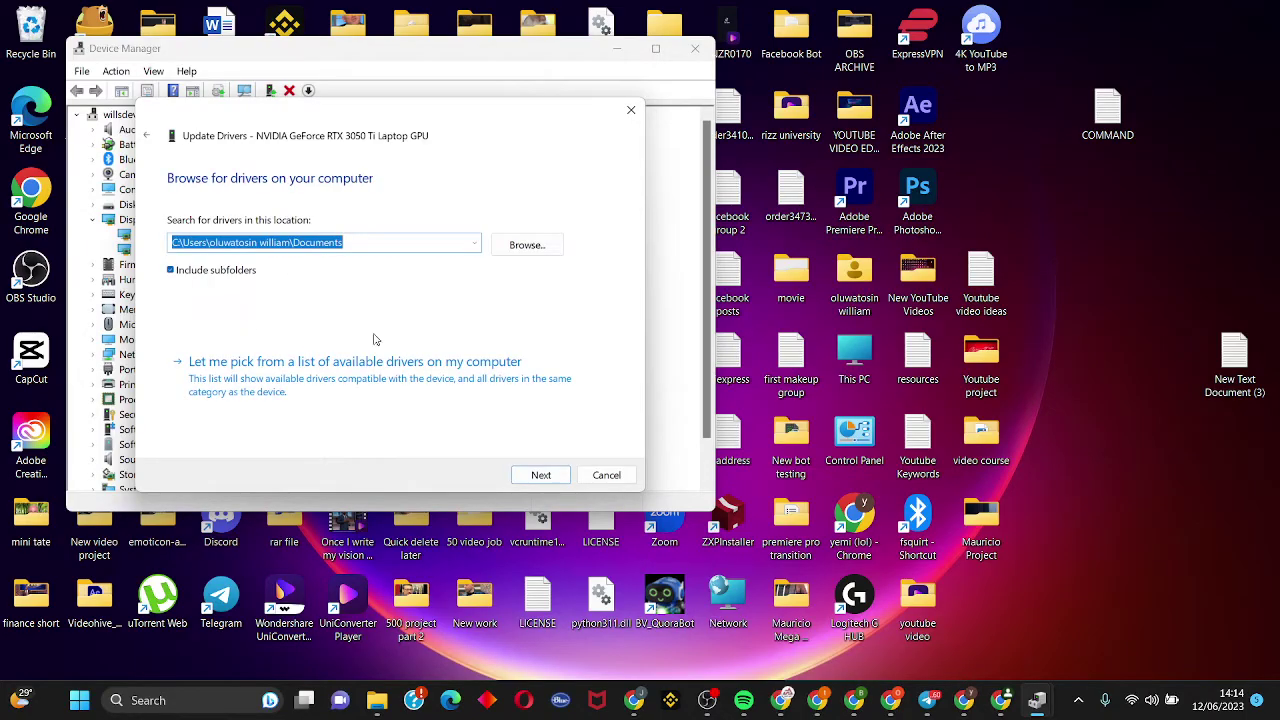
left_click(541, 476)
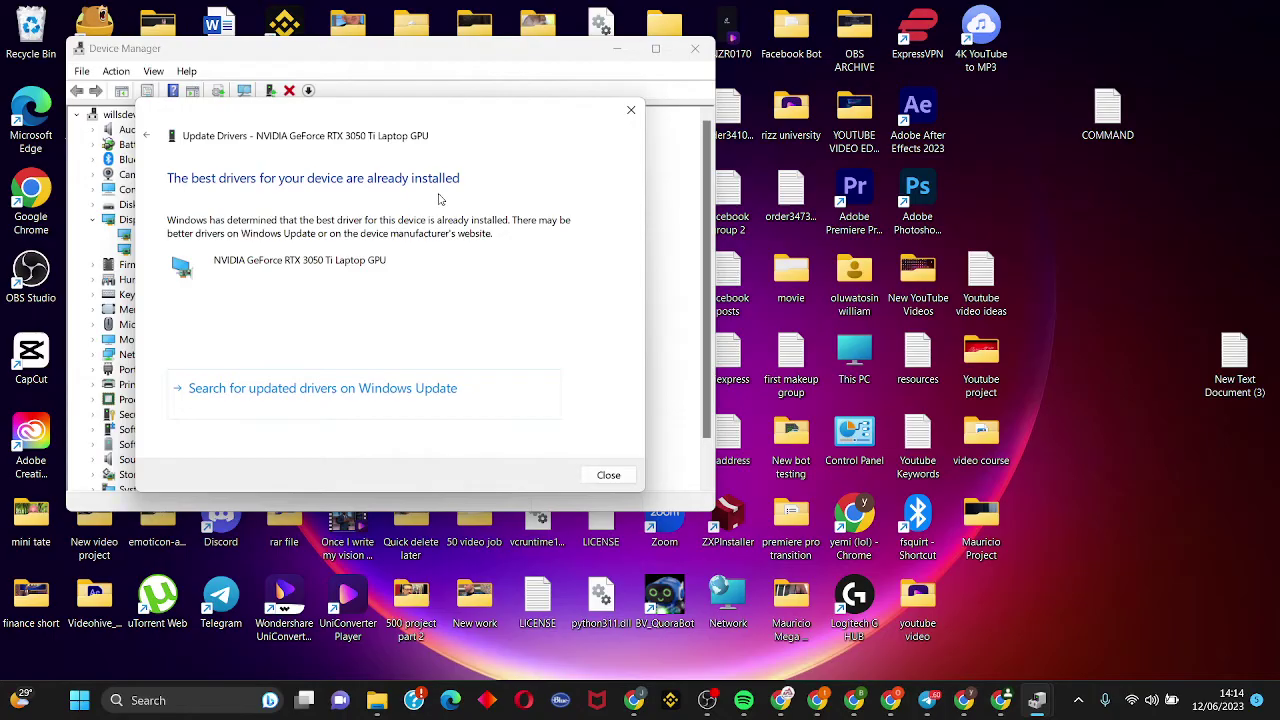
left_click(609, 476)
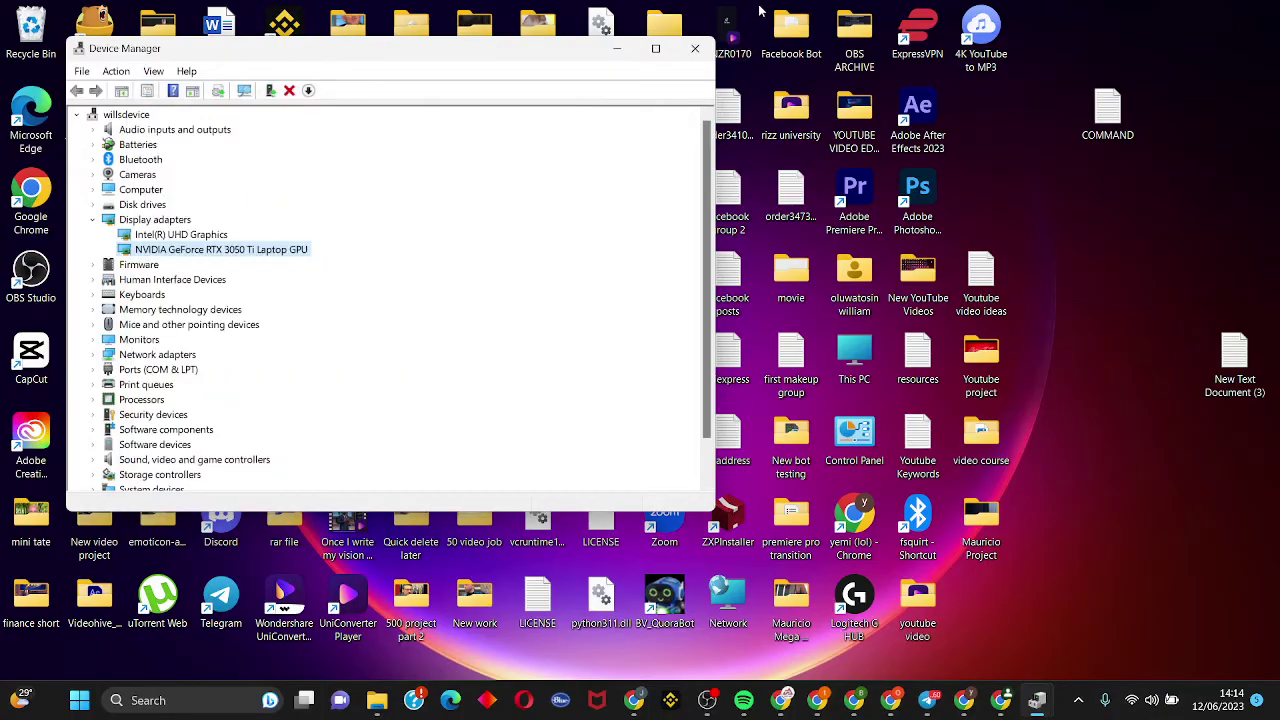
left_click(697, 49)
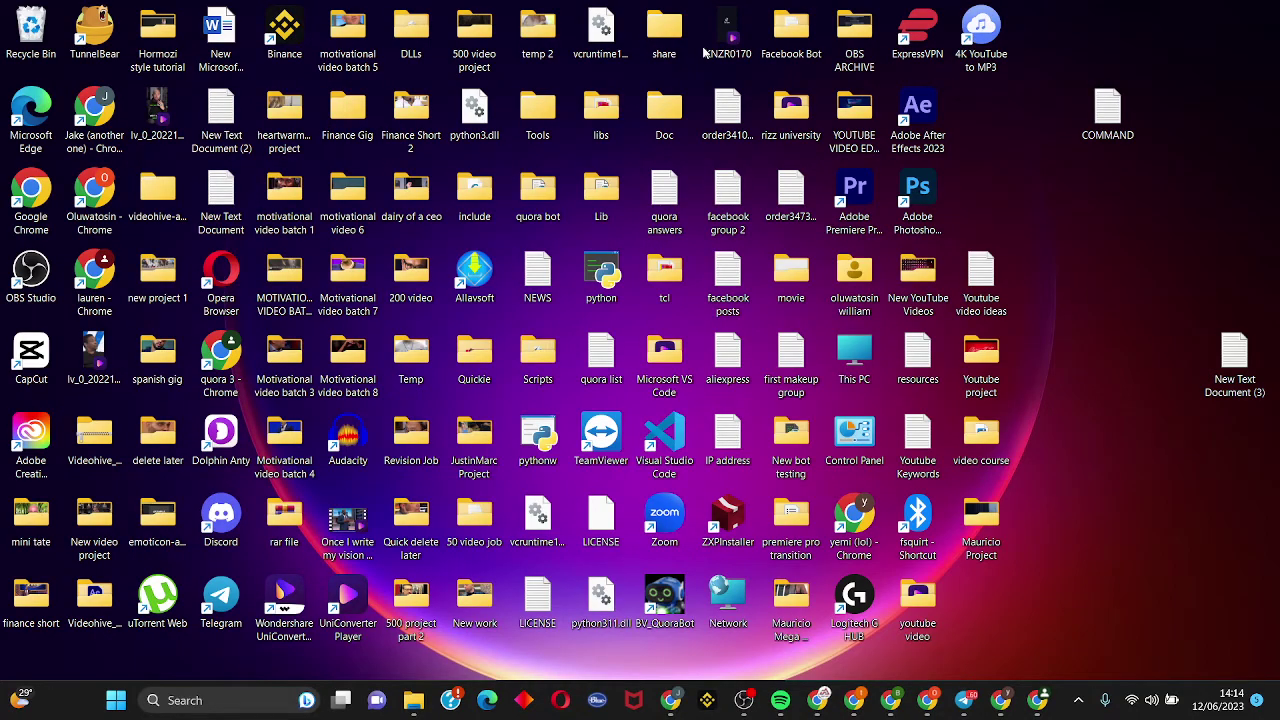
- Open the Services console and scroll the list down past Telephony and Themes toward Time Broker
left_click(112, 701)
type("services")
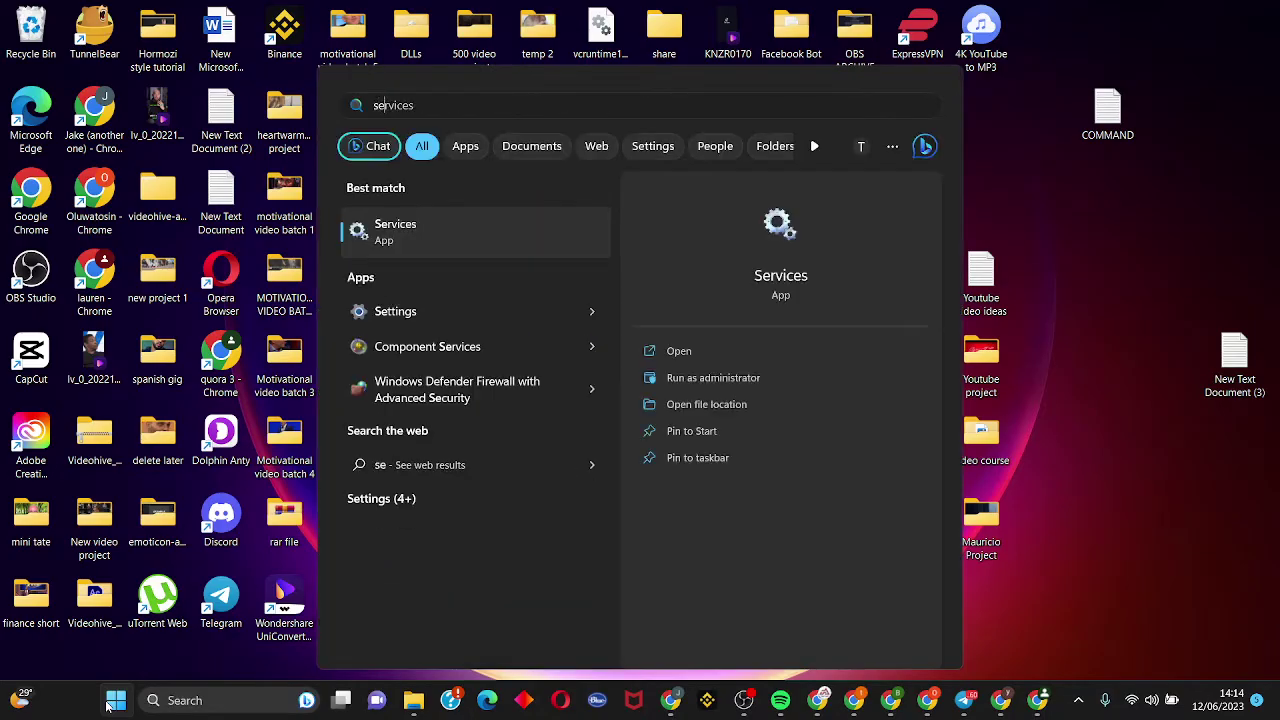
left_click(586, 229)
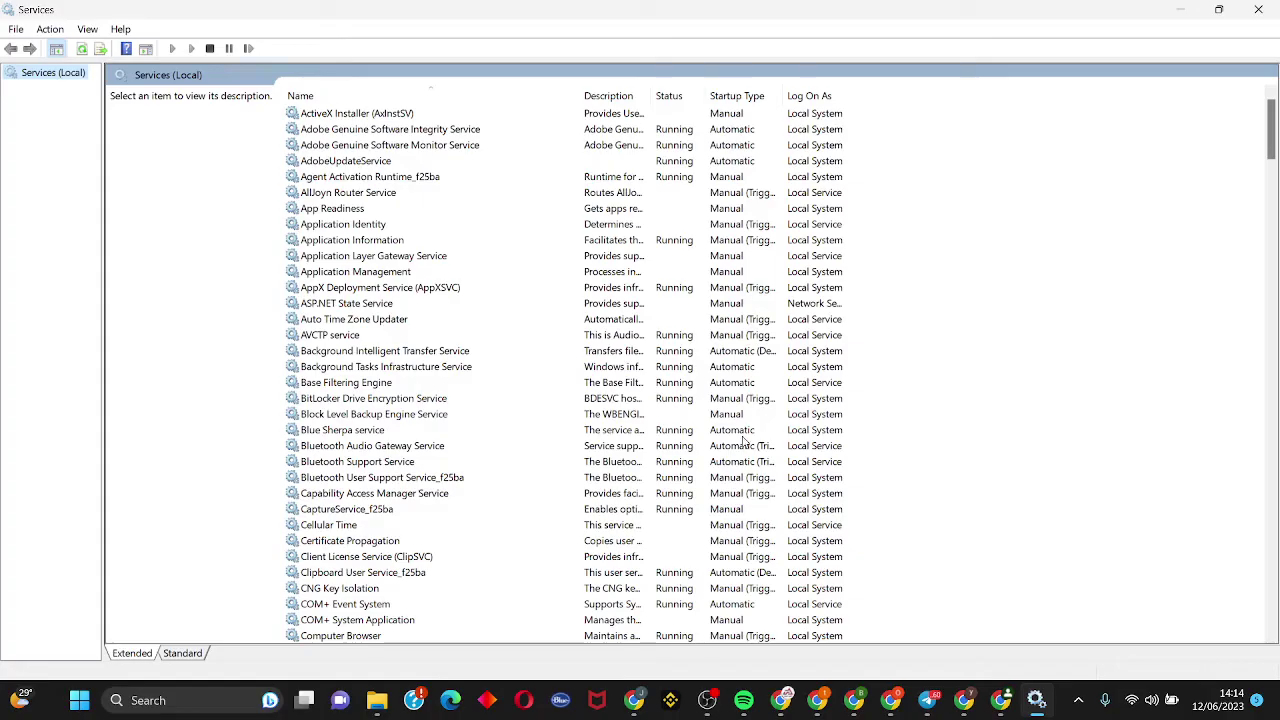
scroll(743, 441, "down", 5)
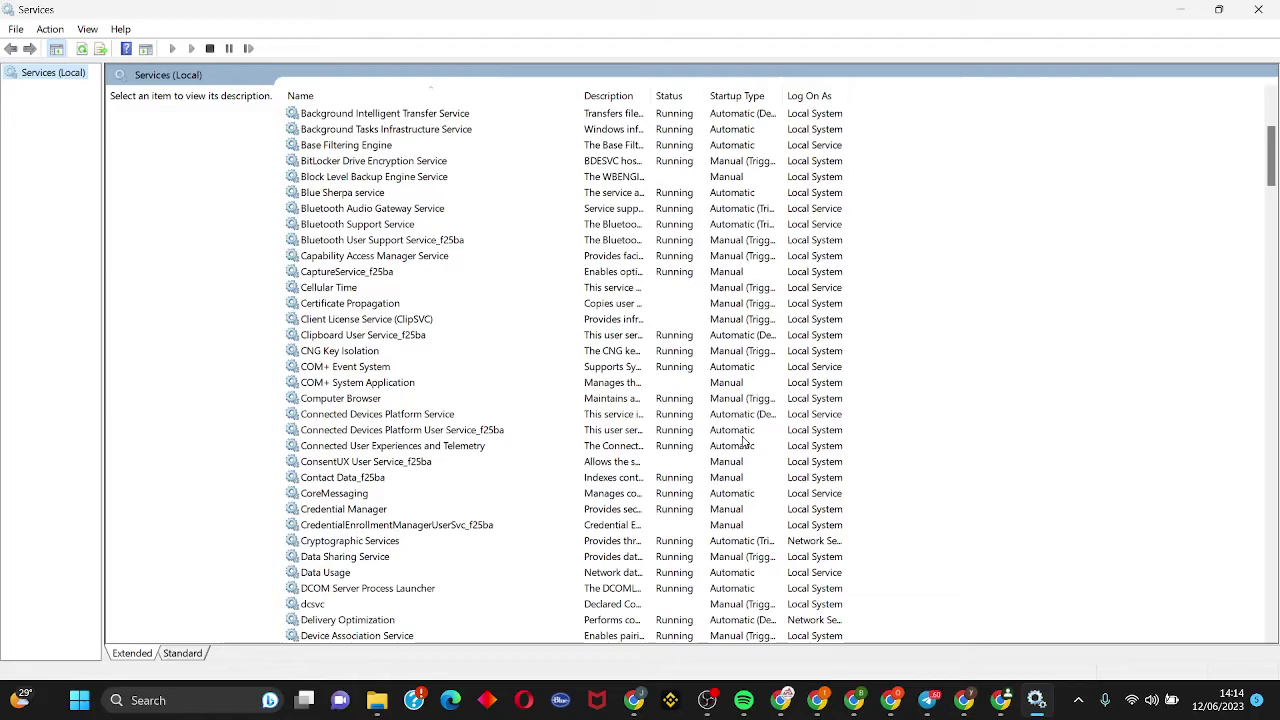
scroll(743, 441, "down", 11)
scroll(743, 441, "down", 11)
scroll(743, 441, "down", 11)
scroll(743, 441, "down", 20)
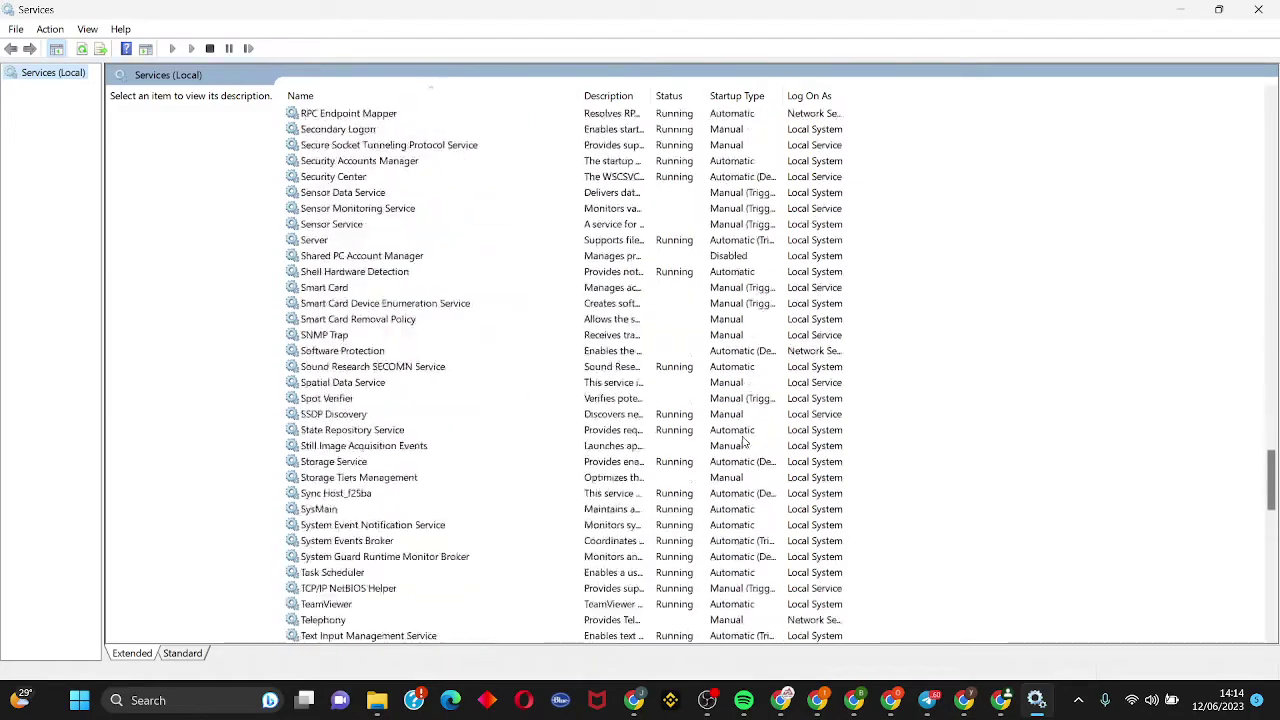
scroll(743, 441, "down", 8)
scroll(743, 441, "up", 1)
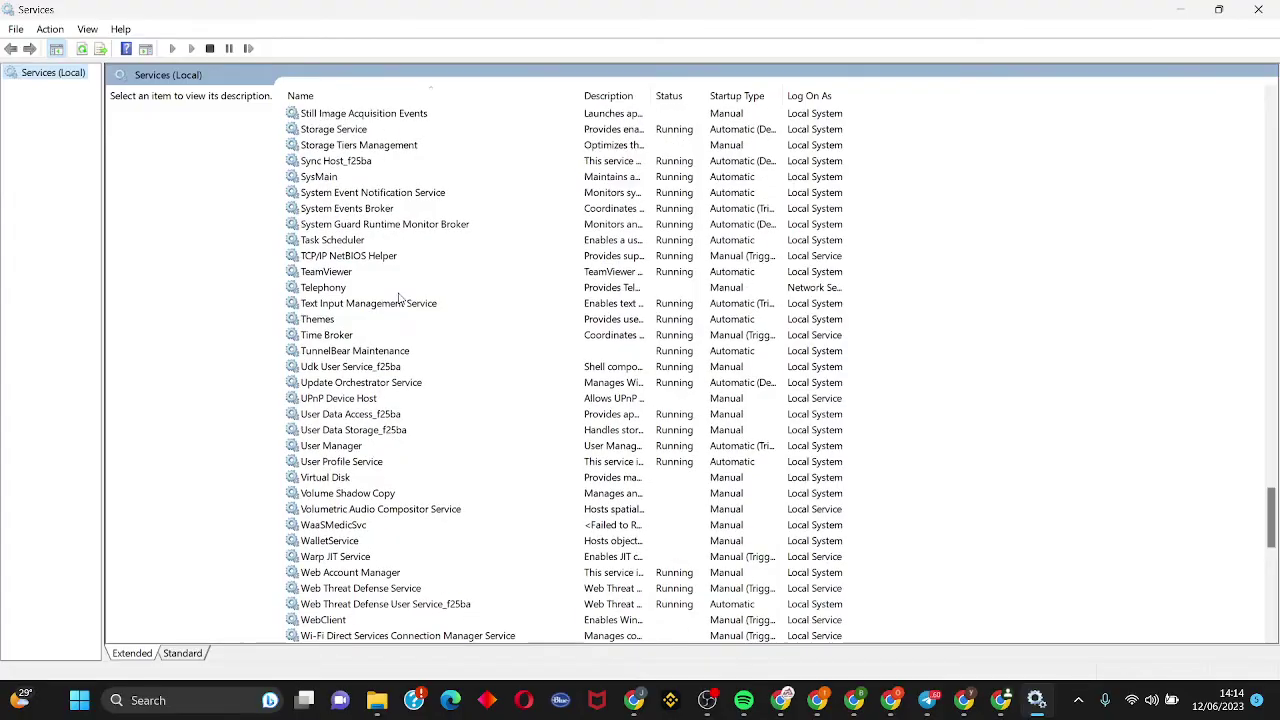
- Check that Task Scheduler is running with automatic startup, then close its properties and Services
double_click(324, 243)
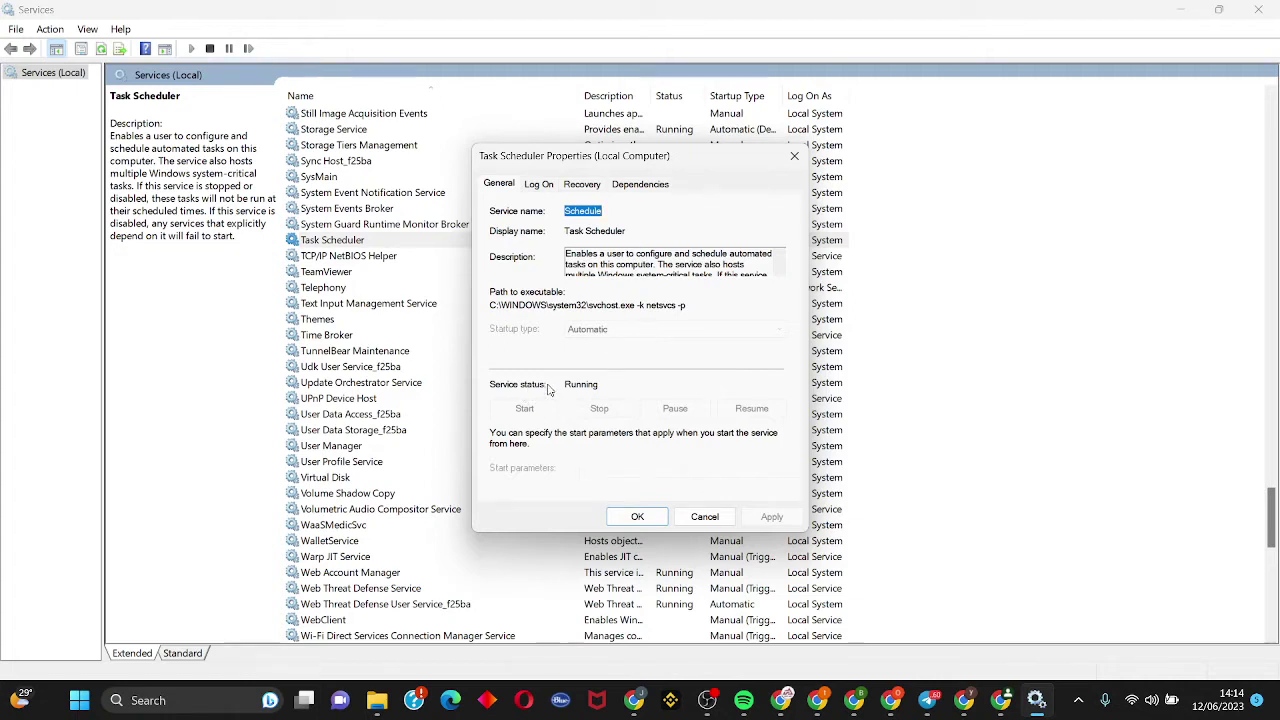
left_click(650, 517)
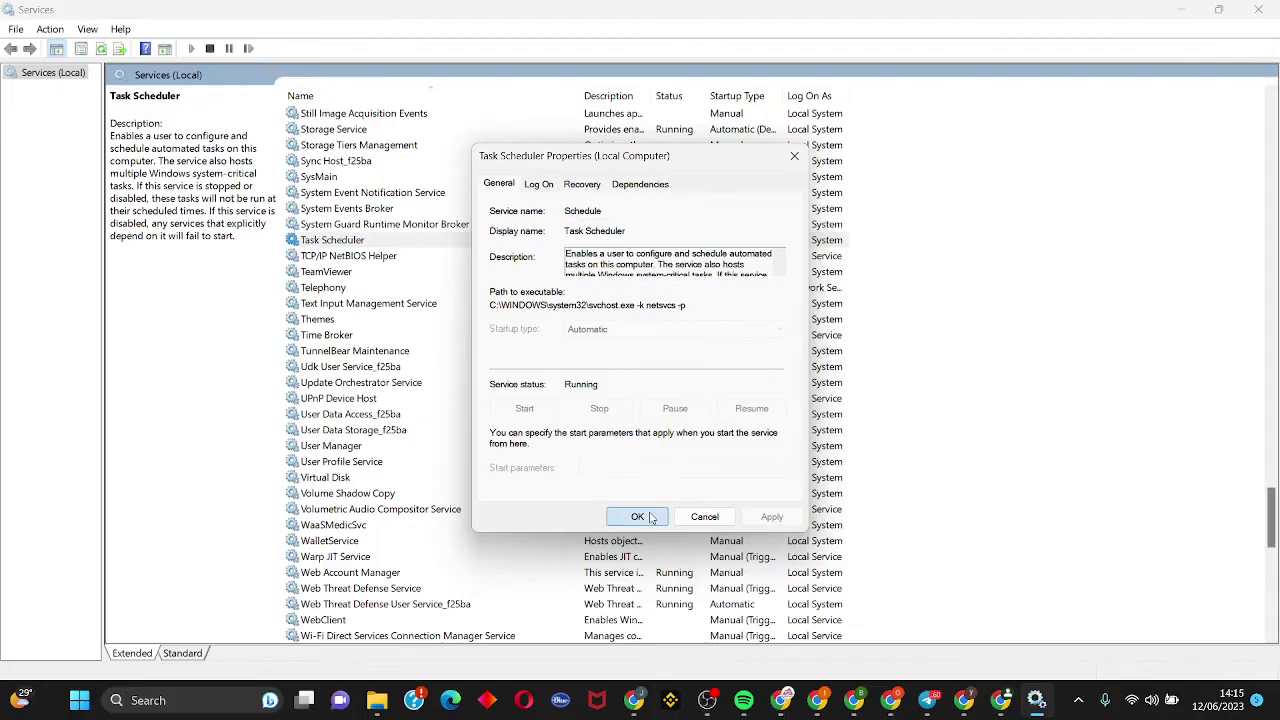
left_click(1270, 8)
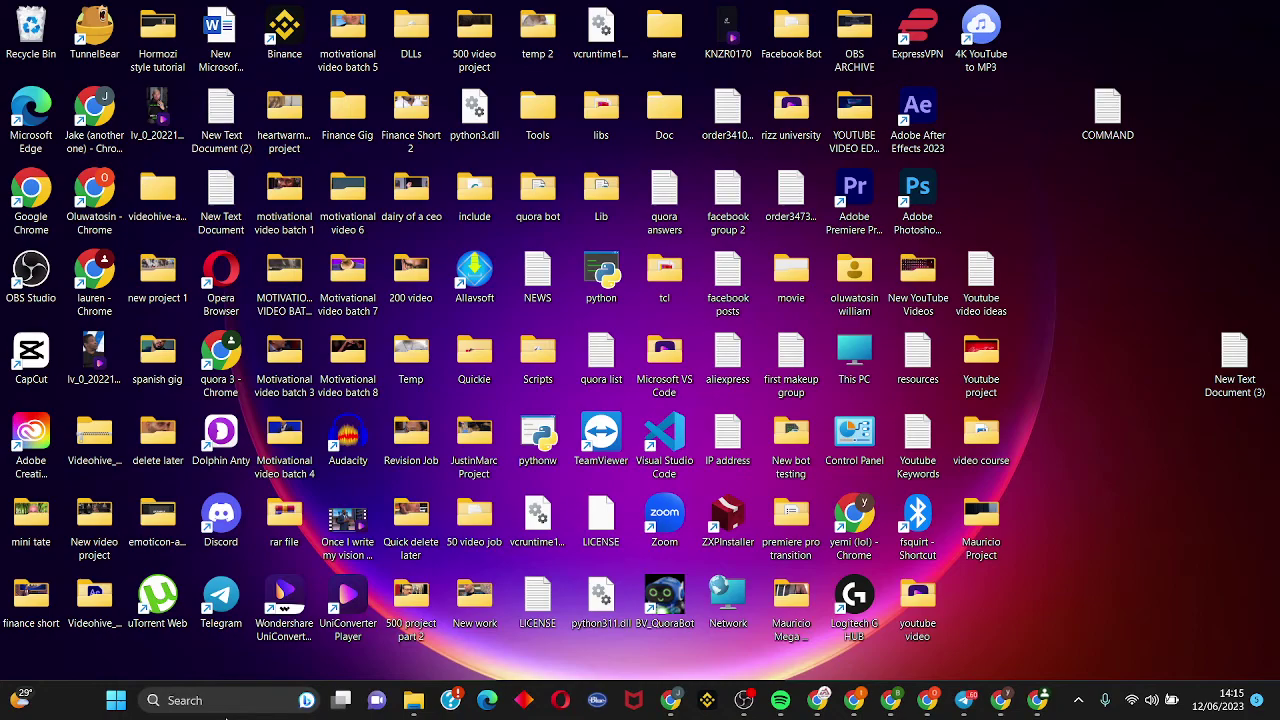
- Launch Registry Editor by running regedit from the Run dialog
key("super+r")
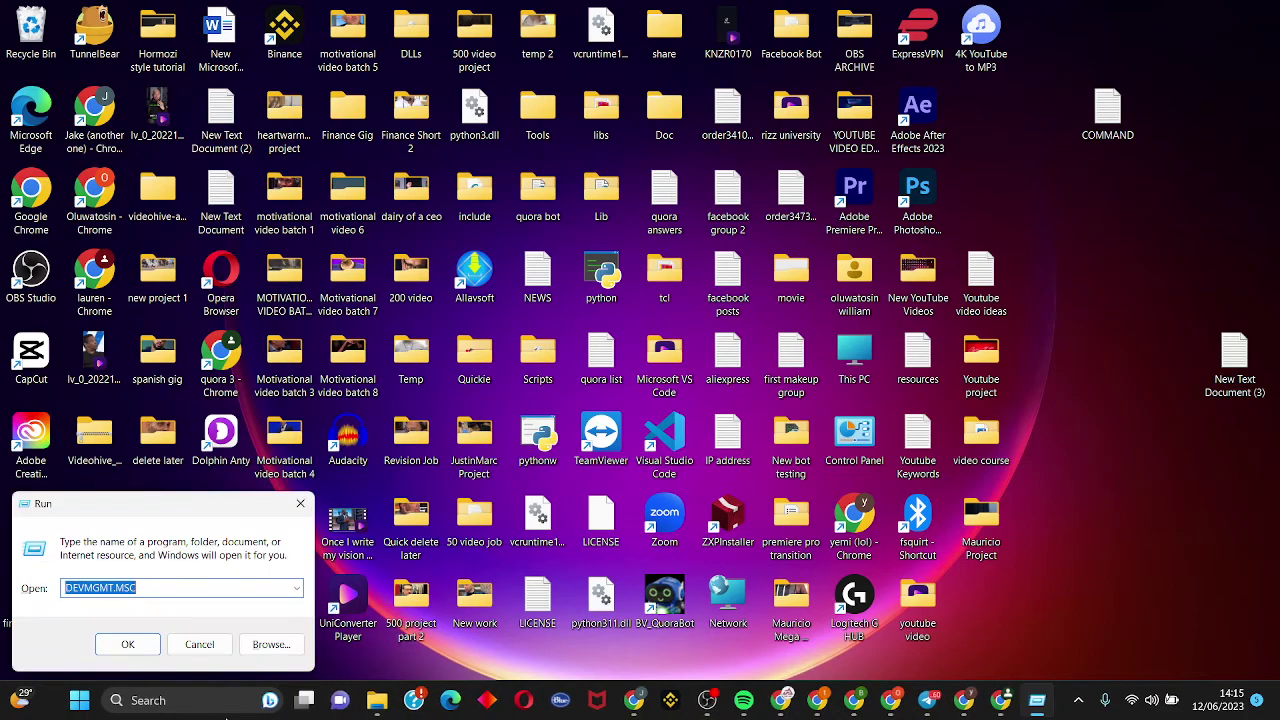
type("r")
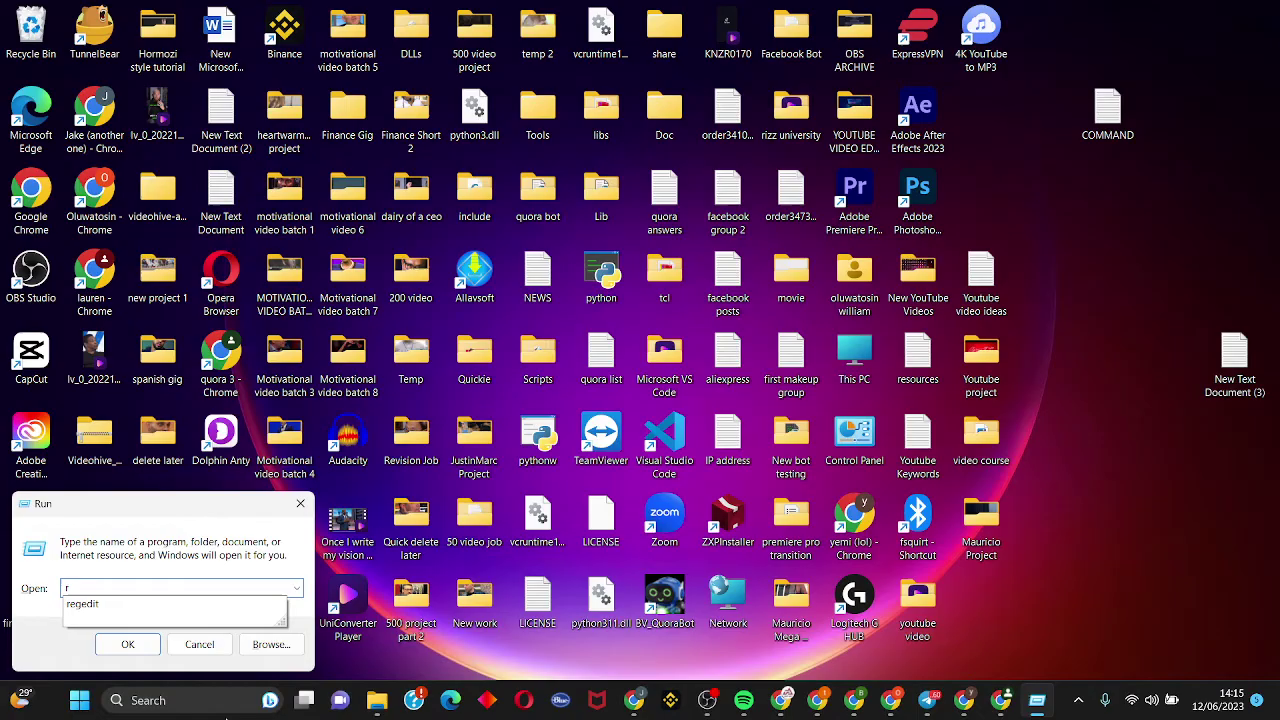
type("egedit")
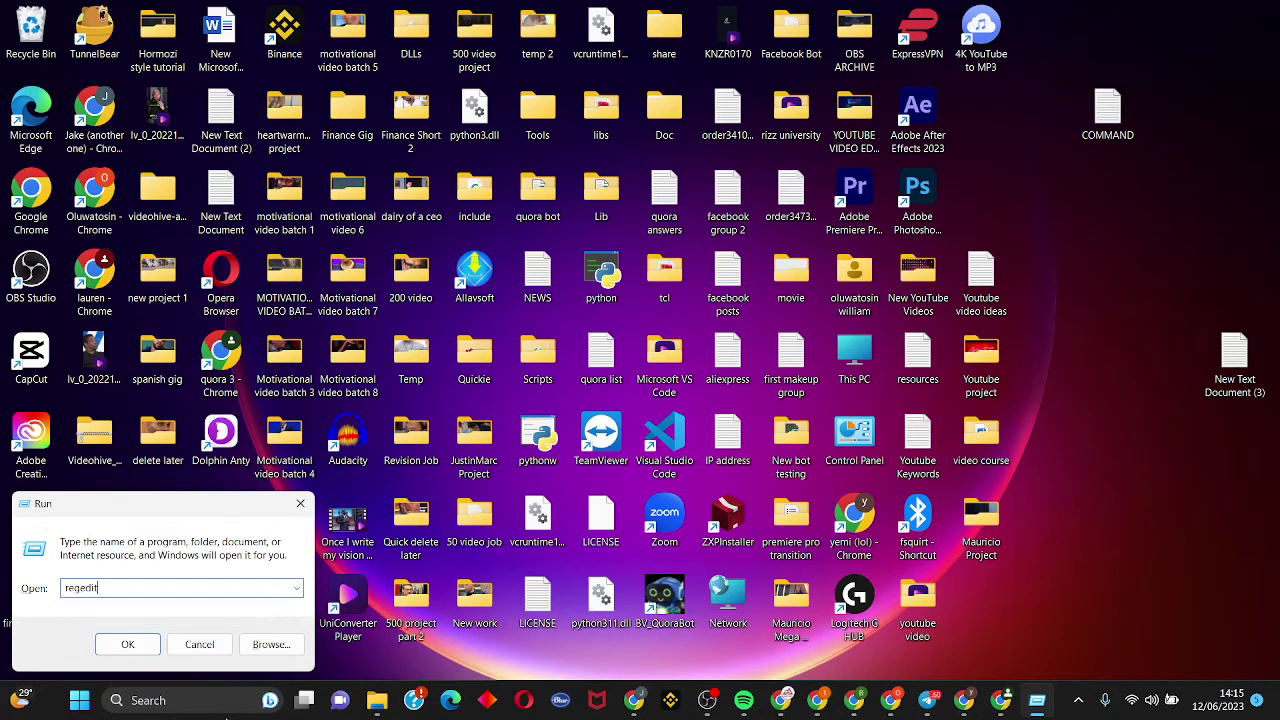
left_click(135, 644)
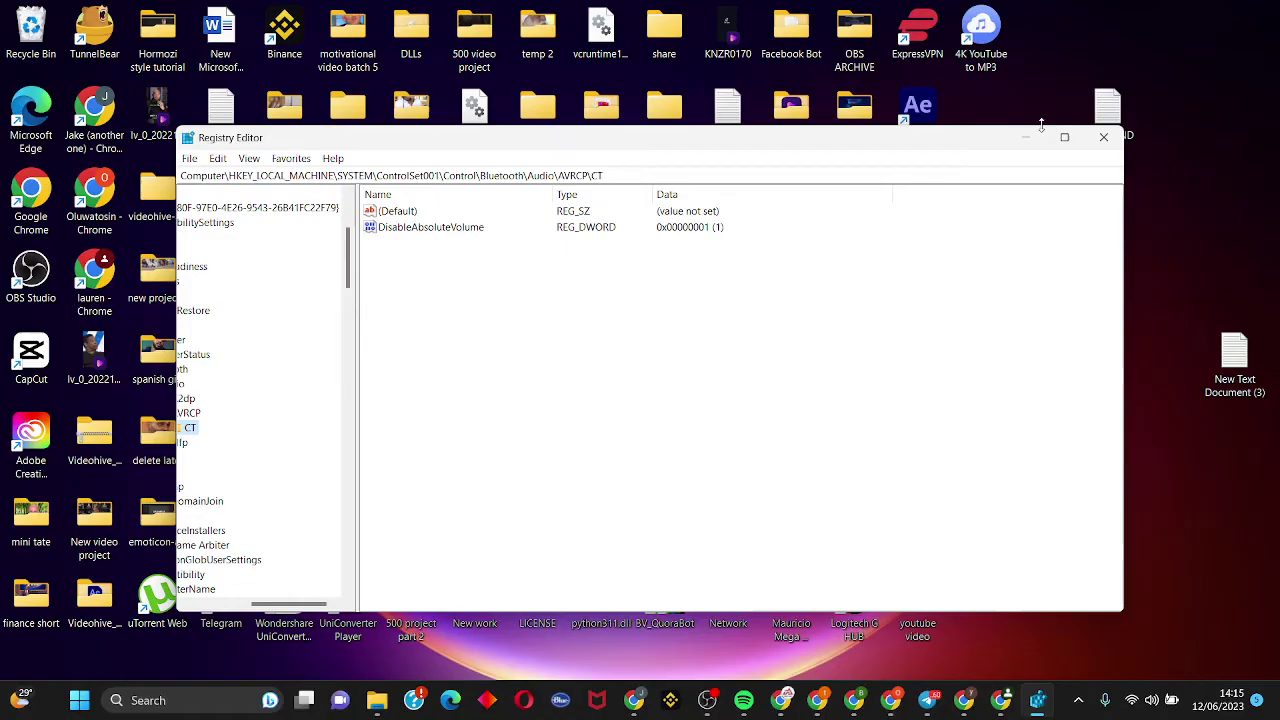
- Maximize Registry Editor and expand HKEY_LOCAL_MACHINE > SYSTEM > CurrentControlSet
left_click(1065, 138)
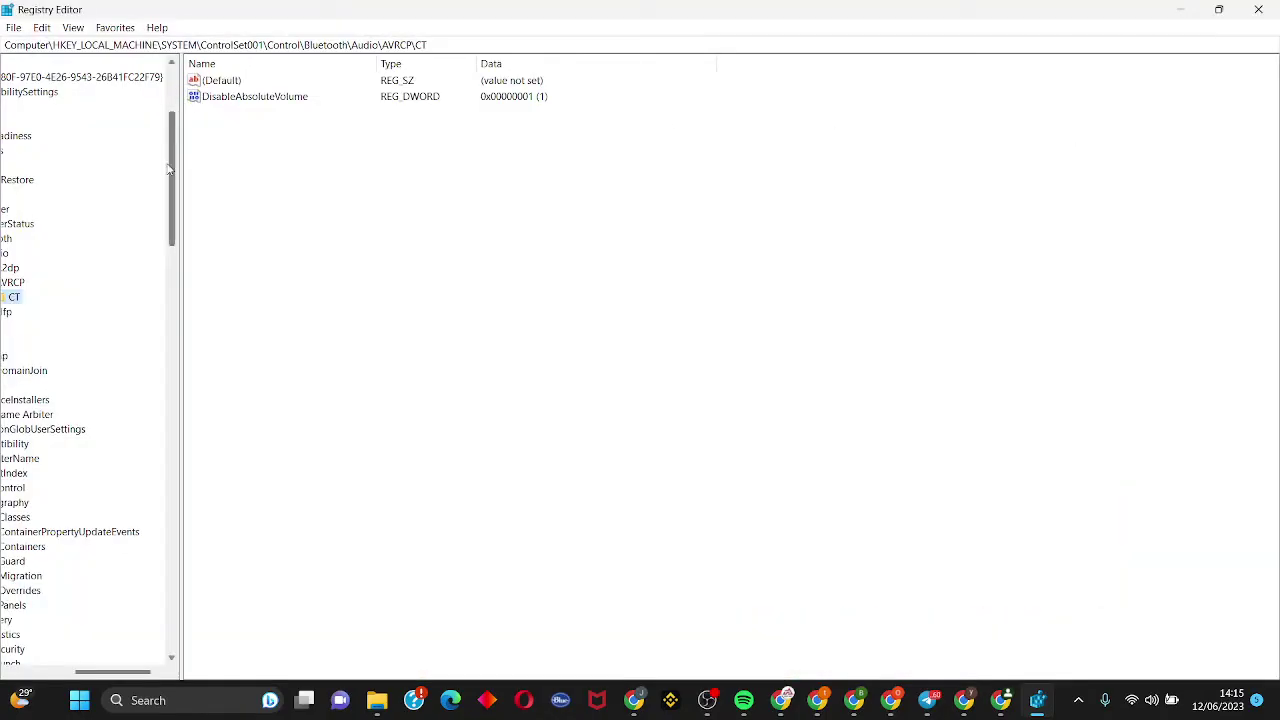
scroll(126, 189, "left", 3)
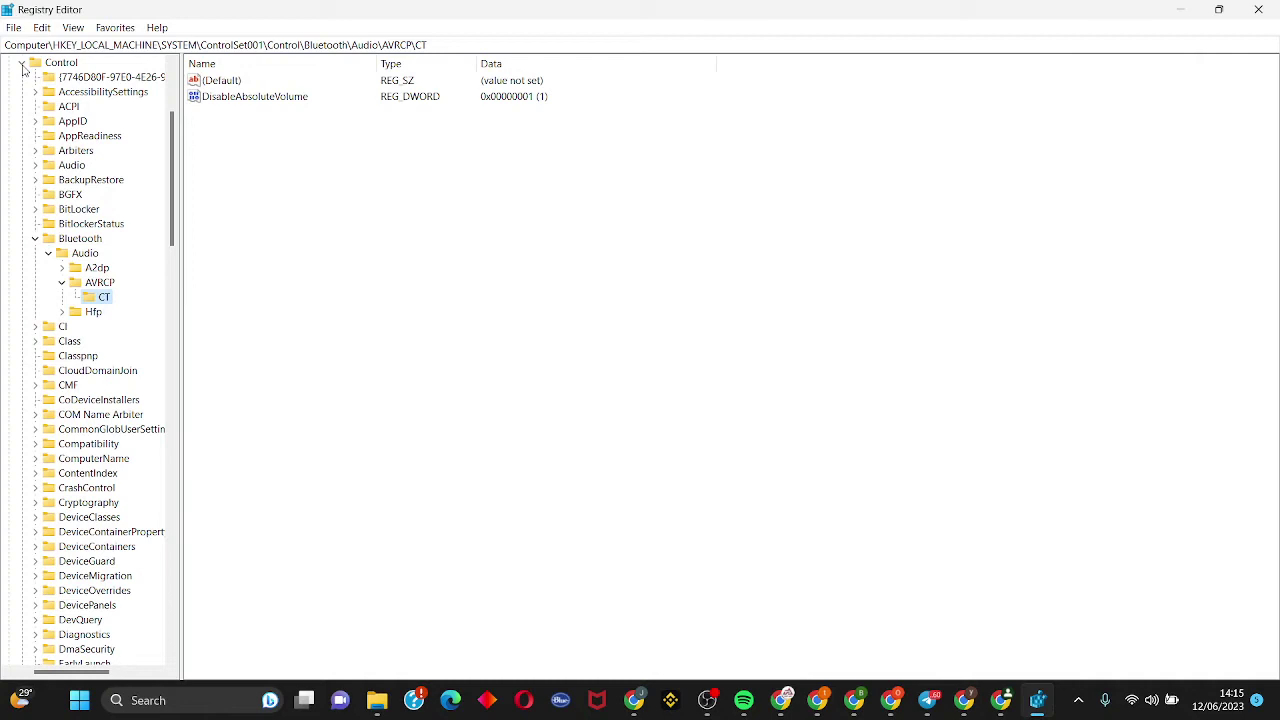
left_click(21, 63)
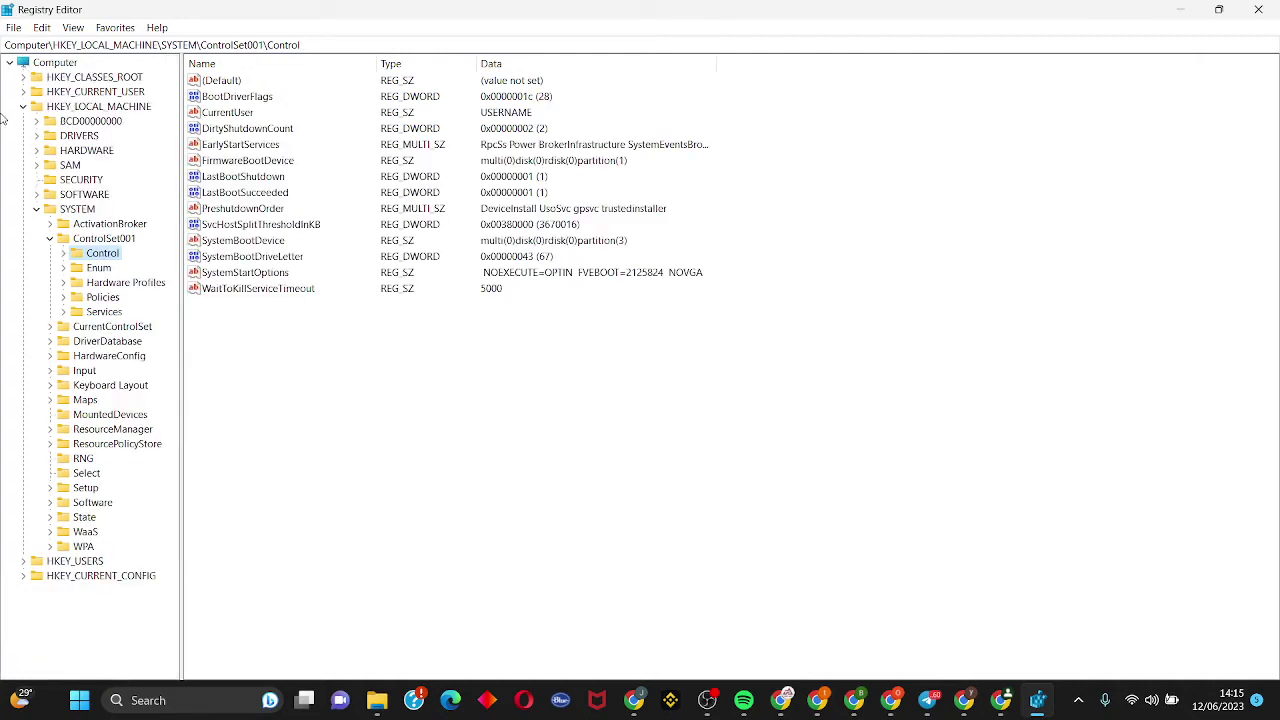
left_click(22, 107)
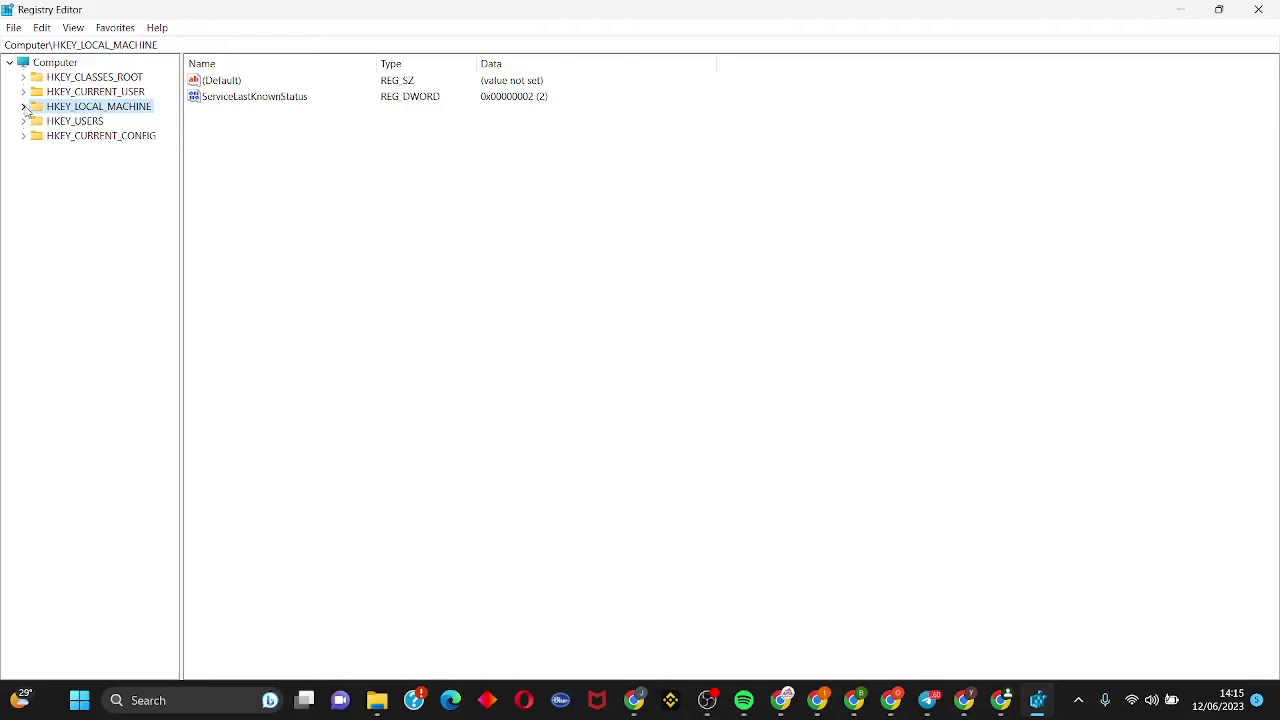
left_click(23, 107)
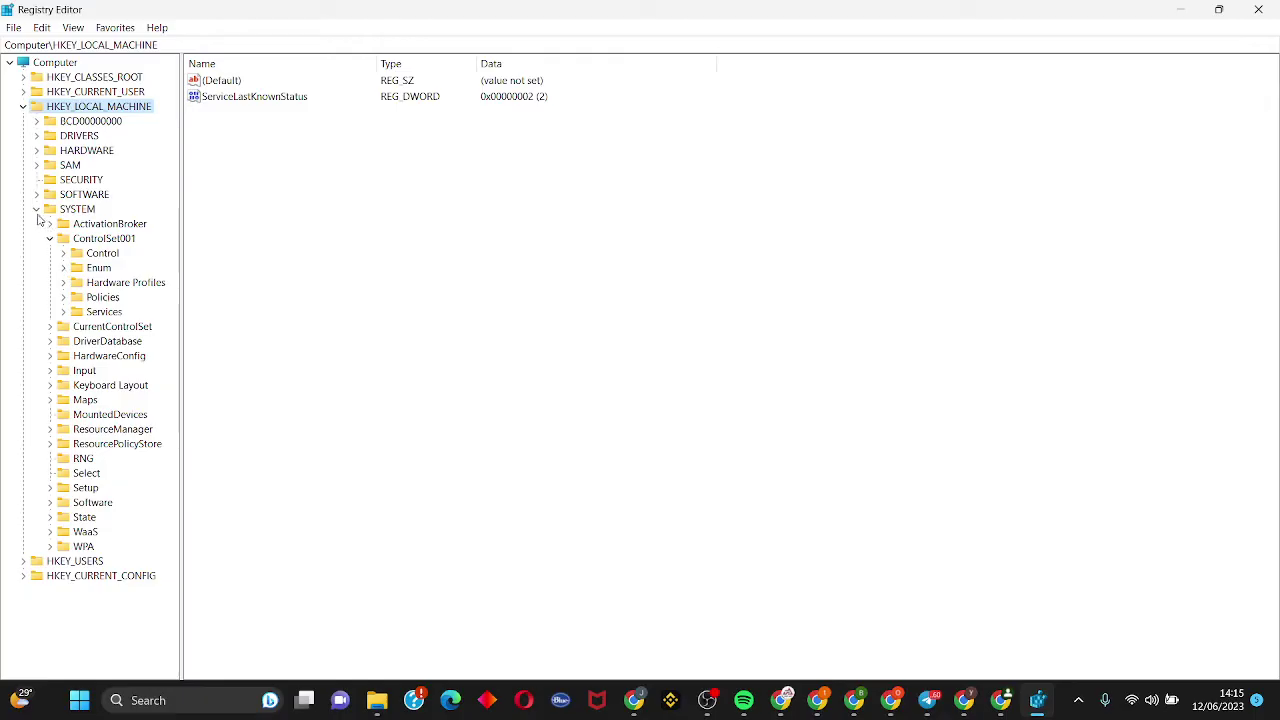
left_click(37, 214)
left_click(36, 210)
left_click(56, 329)
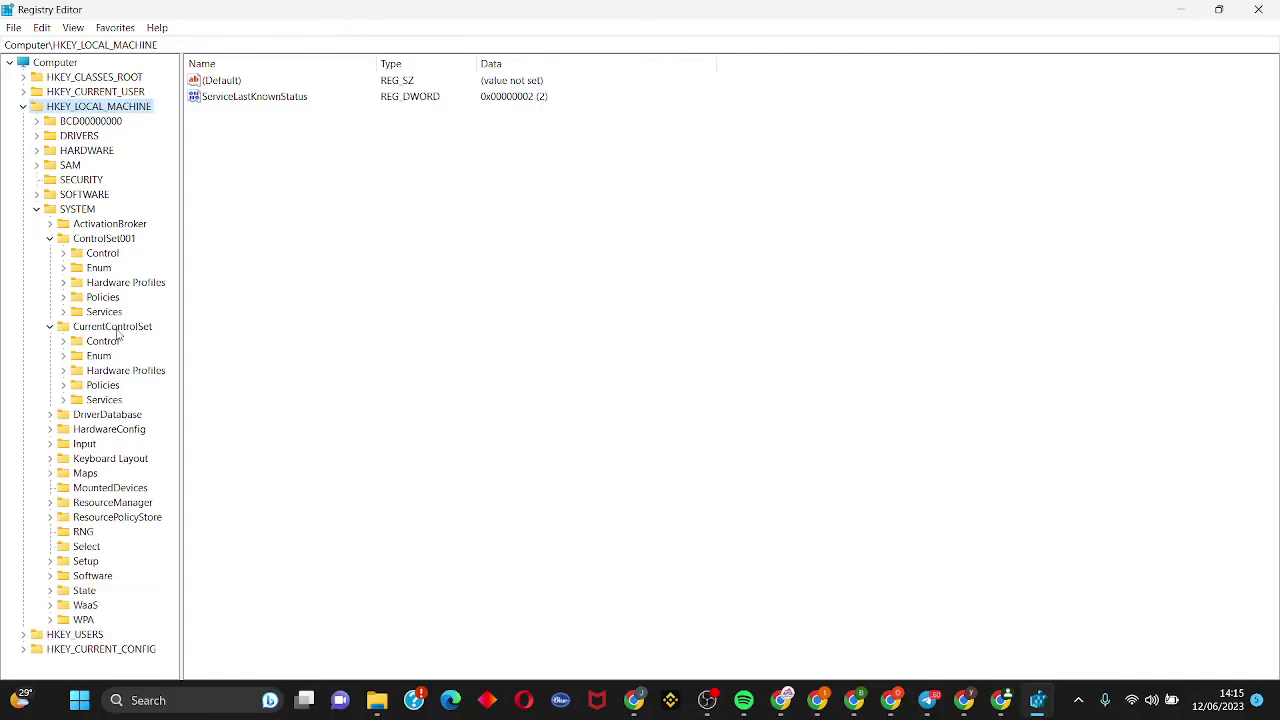
- Expand Services, scroll to TimeBrokerSvc, and expand it to show Parameters, Security and TriggerInfo
left_click(63, 400)
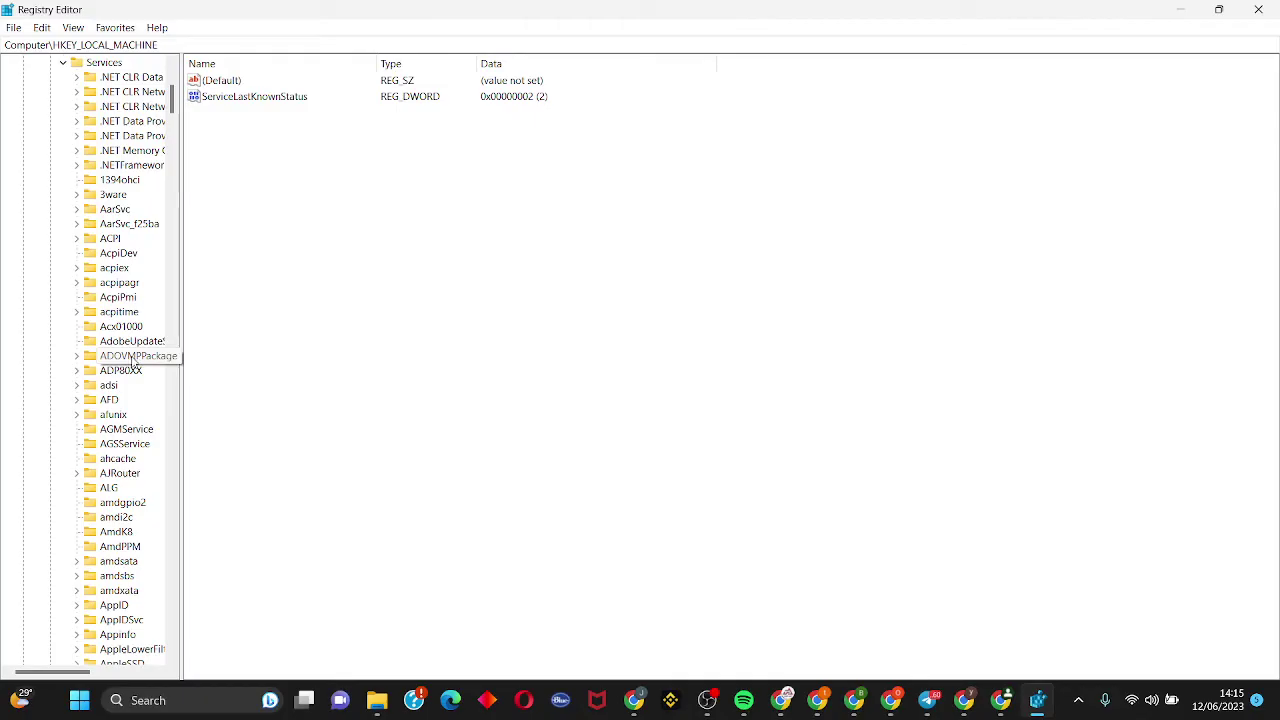
scroll(133, 362, "down", 5)
scroll(130, 366, "down", 15)
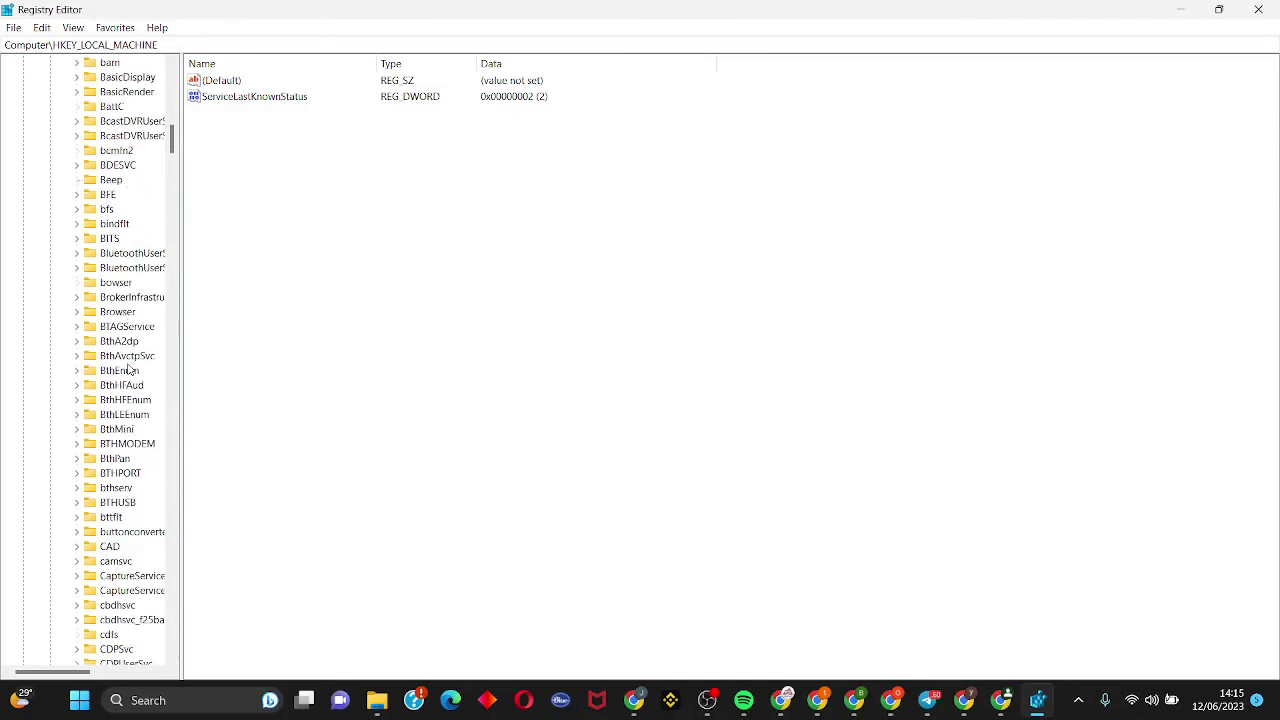
scroll(128, 370, "down", 13)
scroll(128, 370, "down", 10)
scroll(128, 370, "down", 10)
scroll(128, 370, "down", 10)
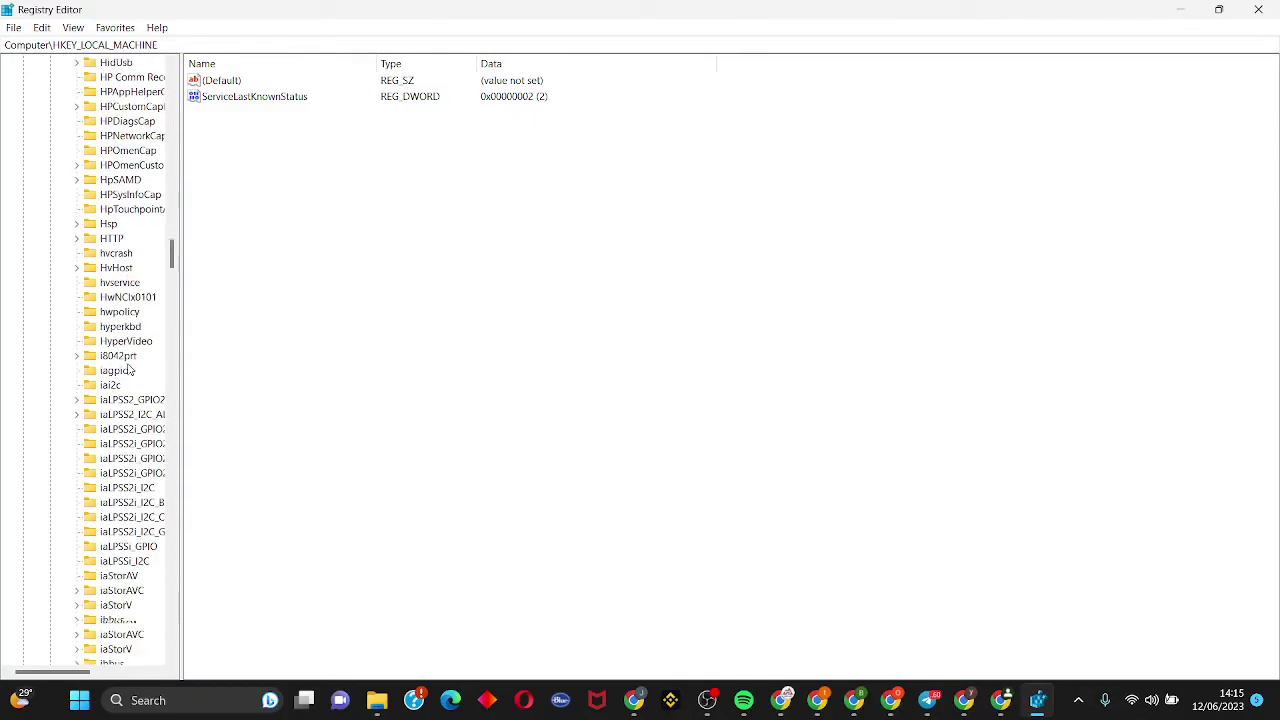
scroll(128, 370, "down", 10)
scroll(128, 370, "down", 4)
scroll(128, 370, "down", 4)
scroll(128, 370, "down", 3)
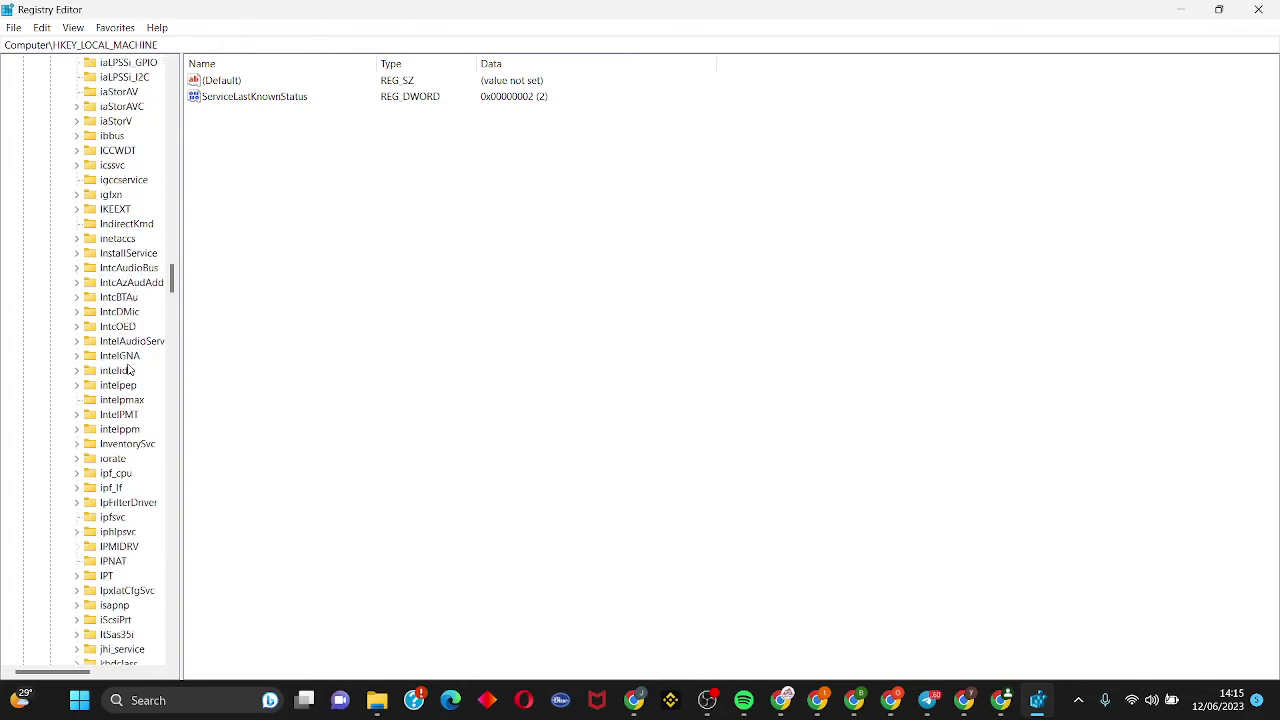
scroll(128, 370, "down", 3)
scroll(128, 370, "down", 8)
scroll(128, 370, "down", 8)
scroll(128, 370, "down", 8)
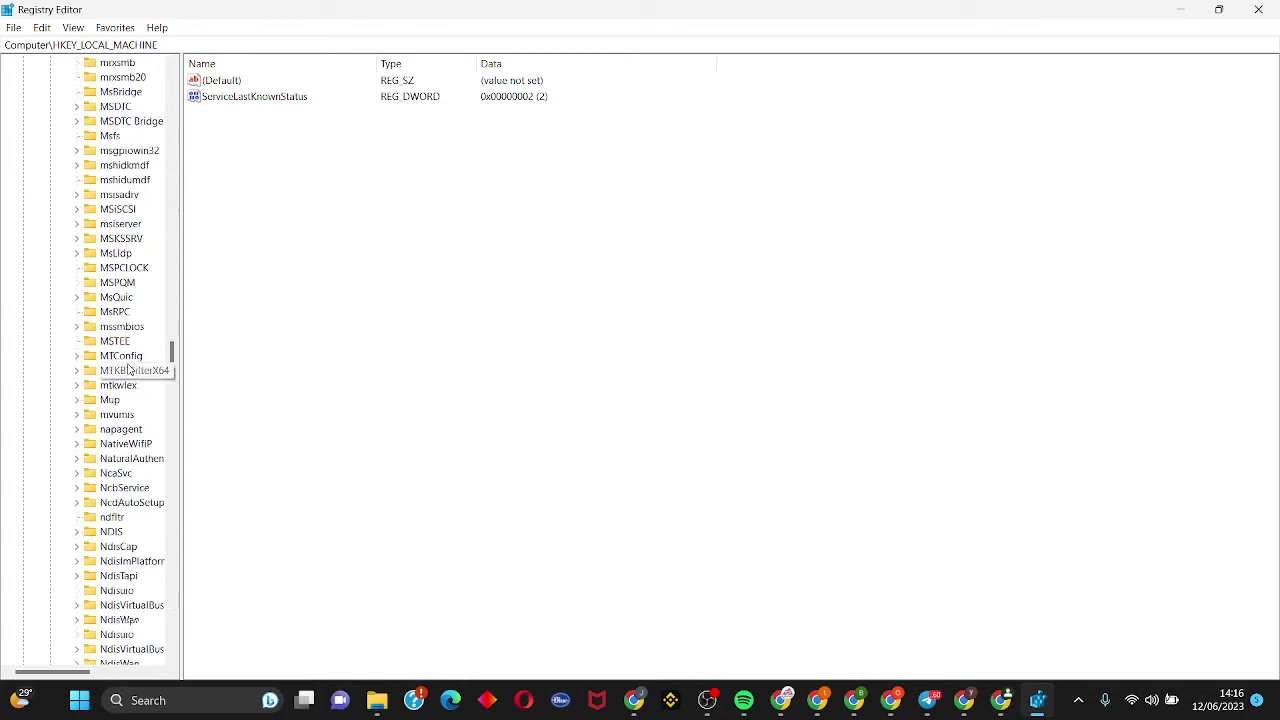
scroll(128, 370, "down", 8)
scroll(128, 370, "down", 8)
scroll(128, 370, "down", 8)
scroll(128, 370, "down", 8)
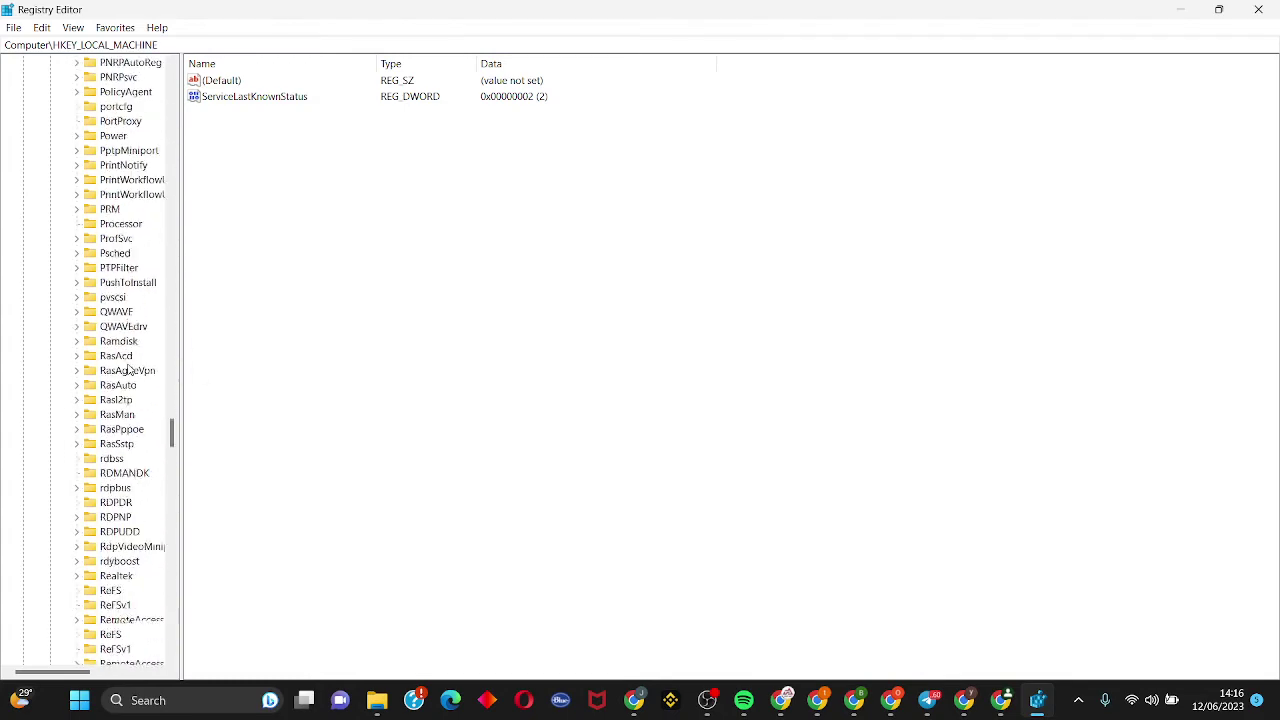
scroll(128, 370, "down", 8)
scroll(128, 370, "down", 10)
scroll(128, 370, "down", 9)
scroll(128, 370, "down", 7)
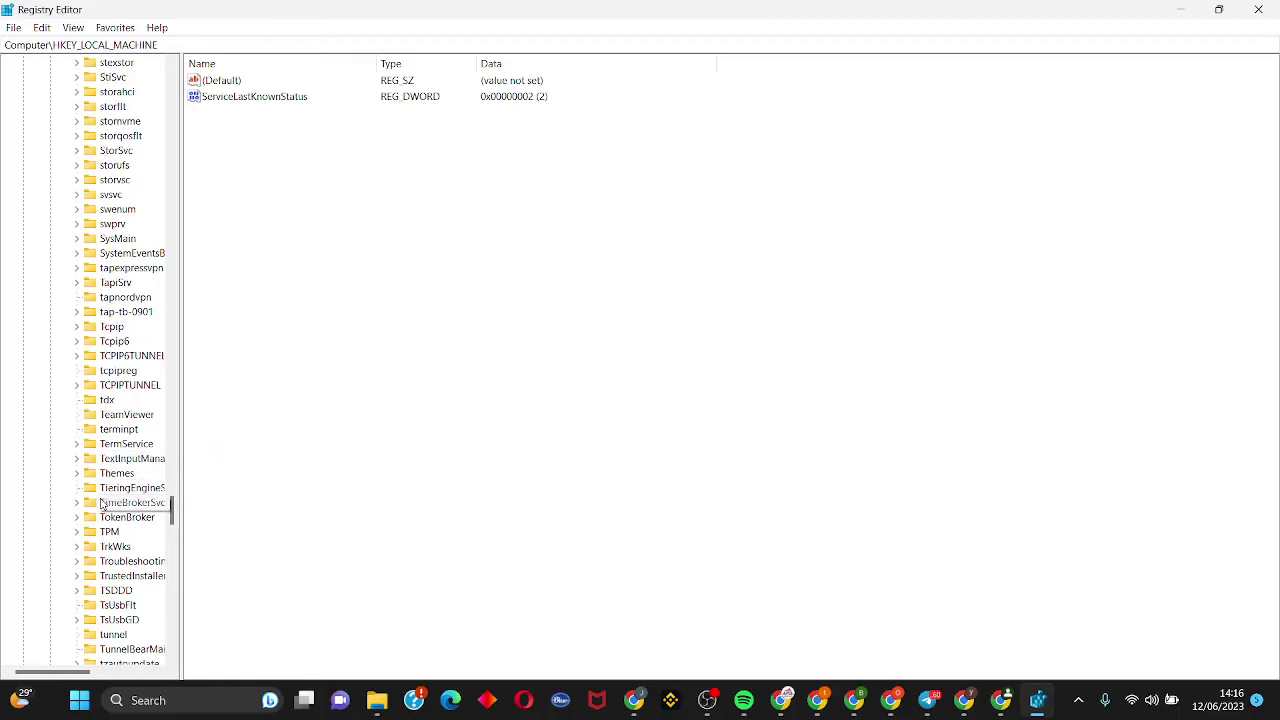
scroll(102, 490, "down", 1)
scroll(100, 508, "down", 1)
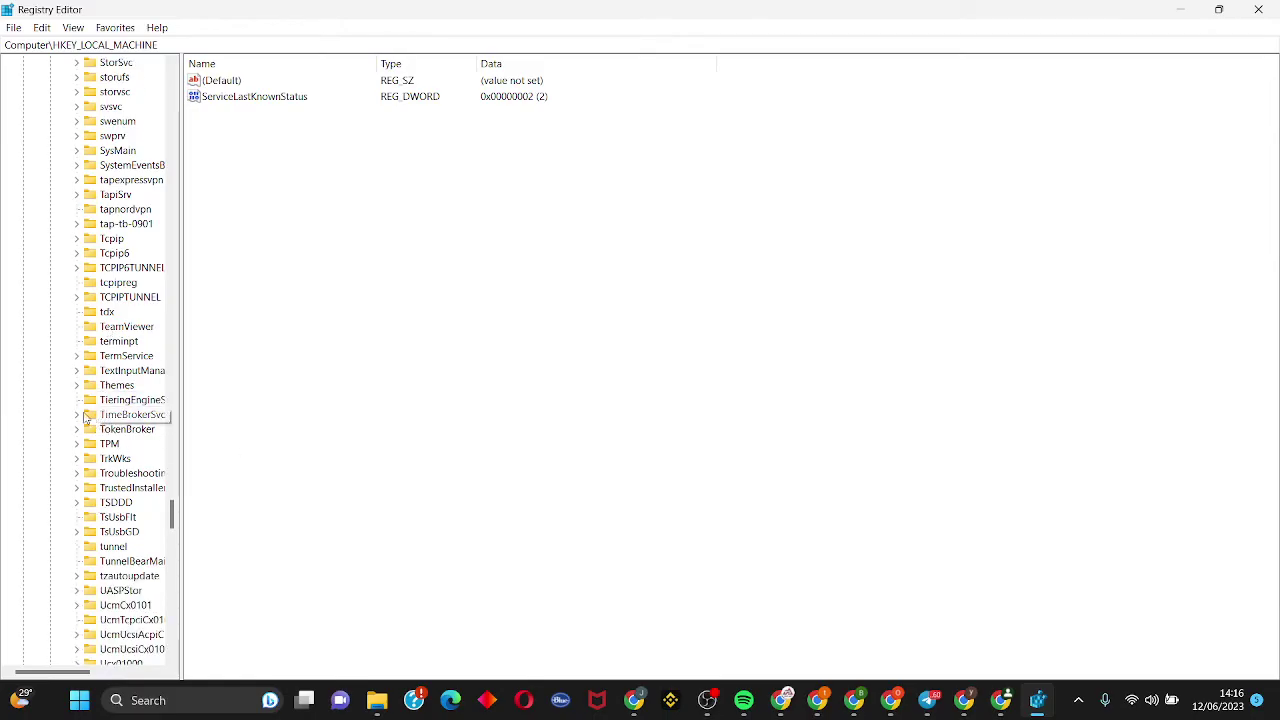
left_click(77, 414)
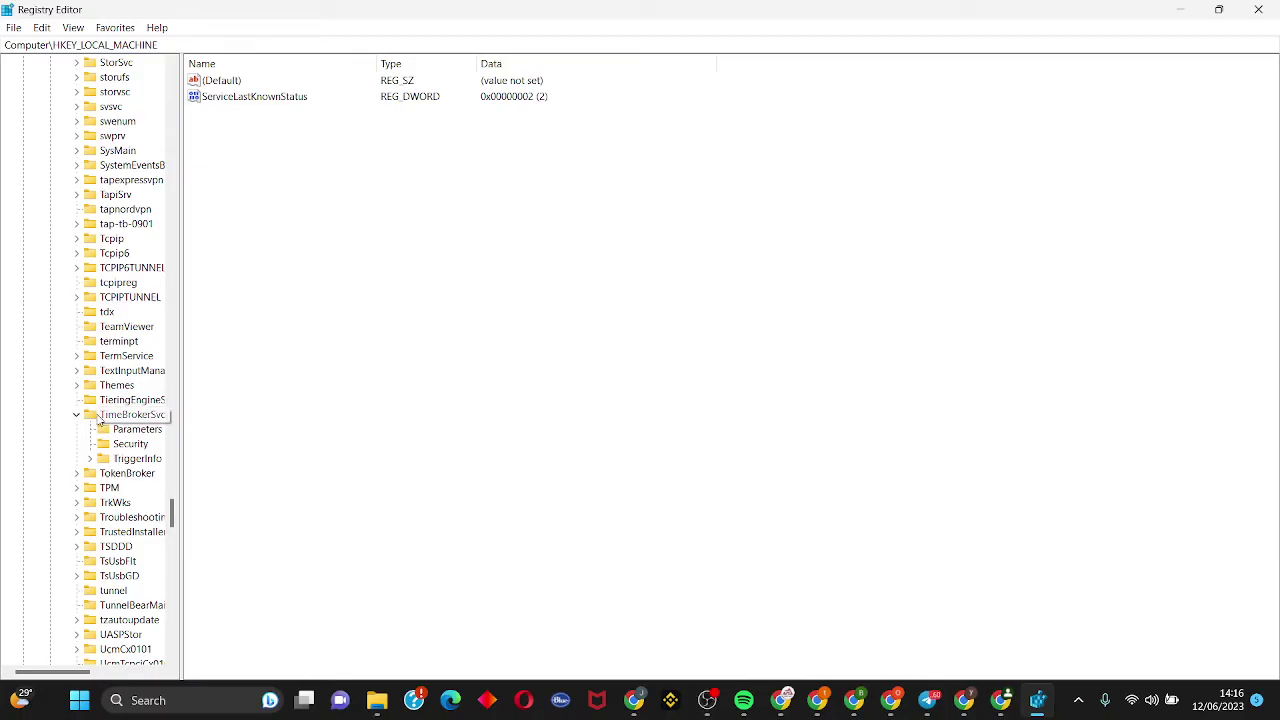
- Open TimeBrokerSvc's Start value, keep it at 3, and close Registry Editor
double_click(106, 416)
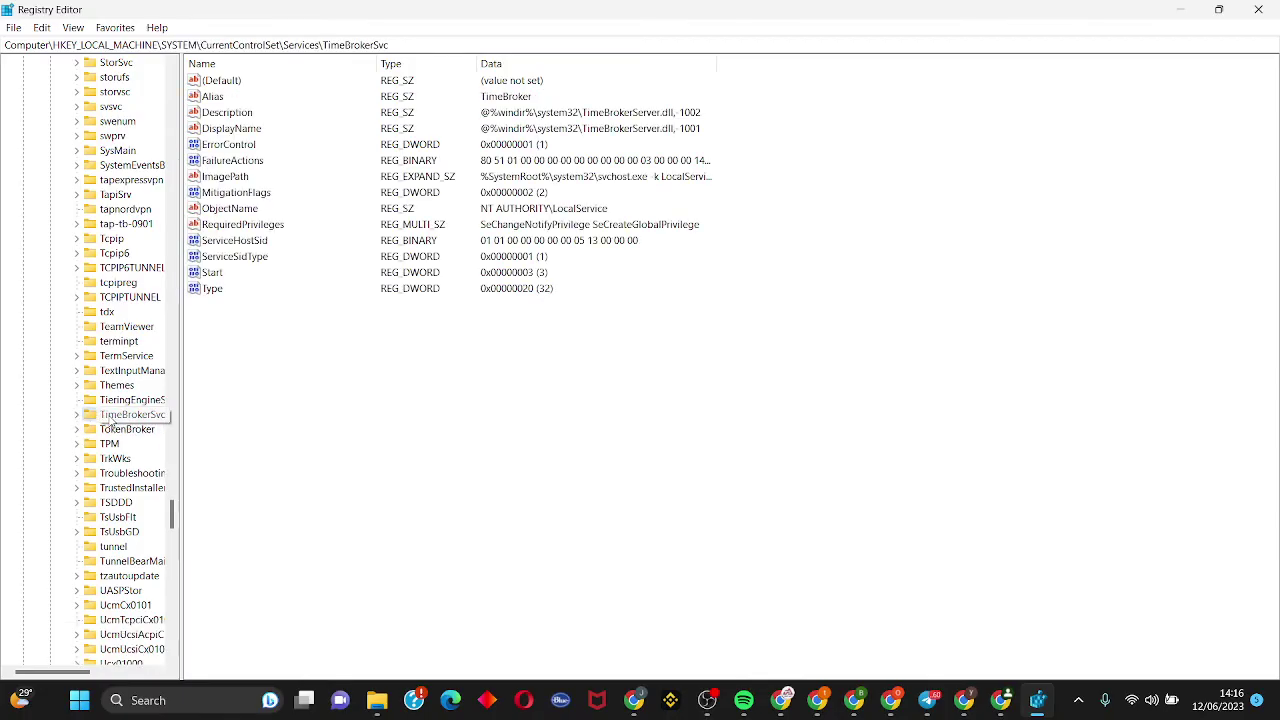
double_click(214, 274)
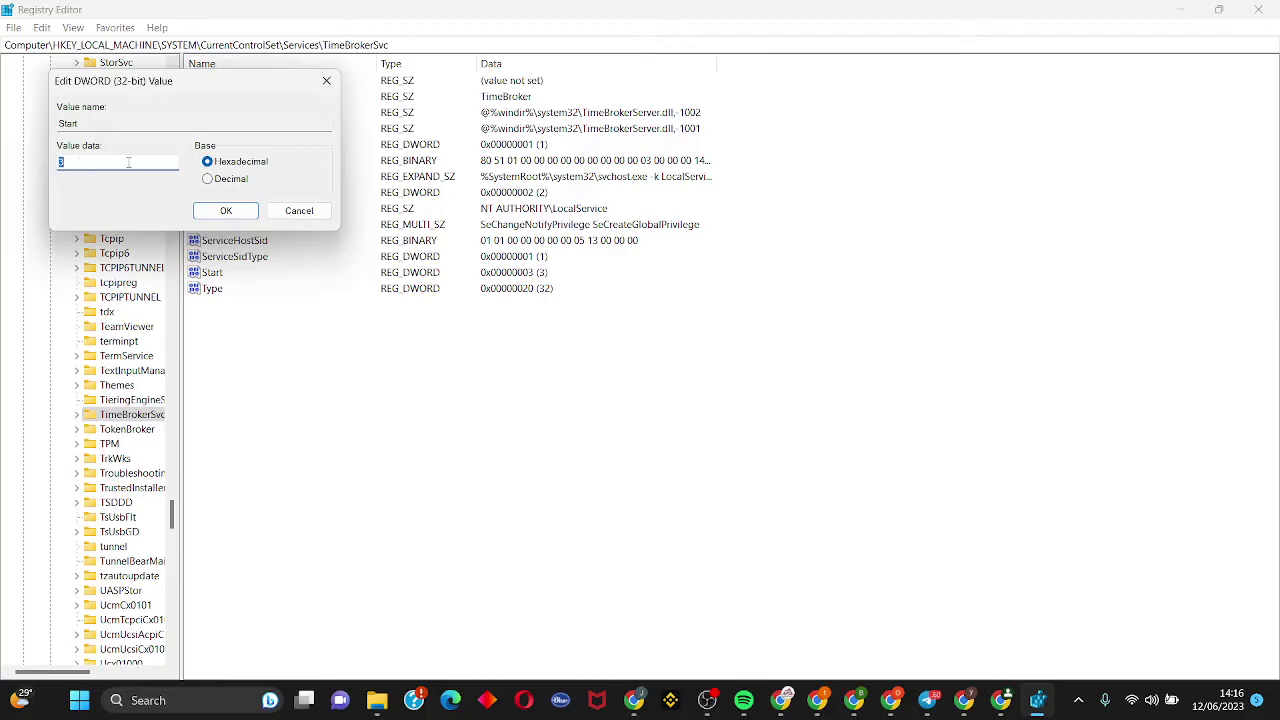
left_click(217, 212)
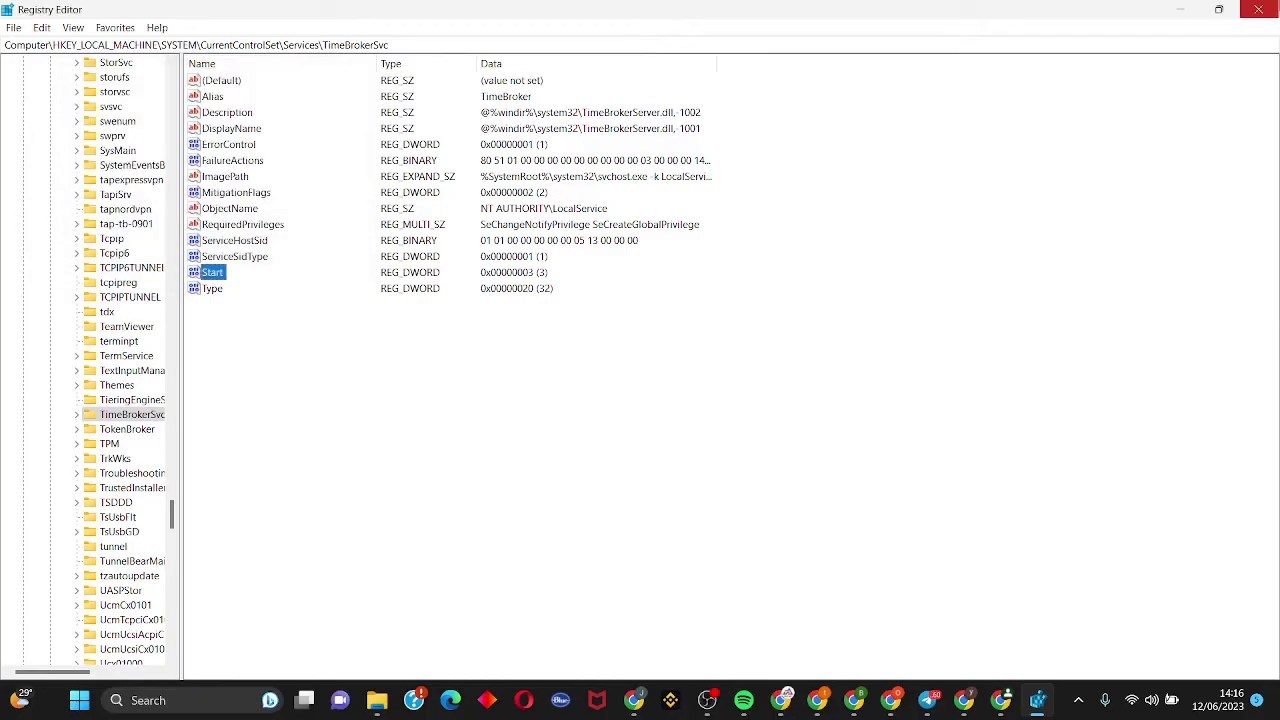
left_click(1266, 9)
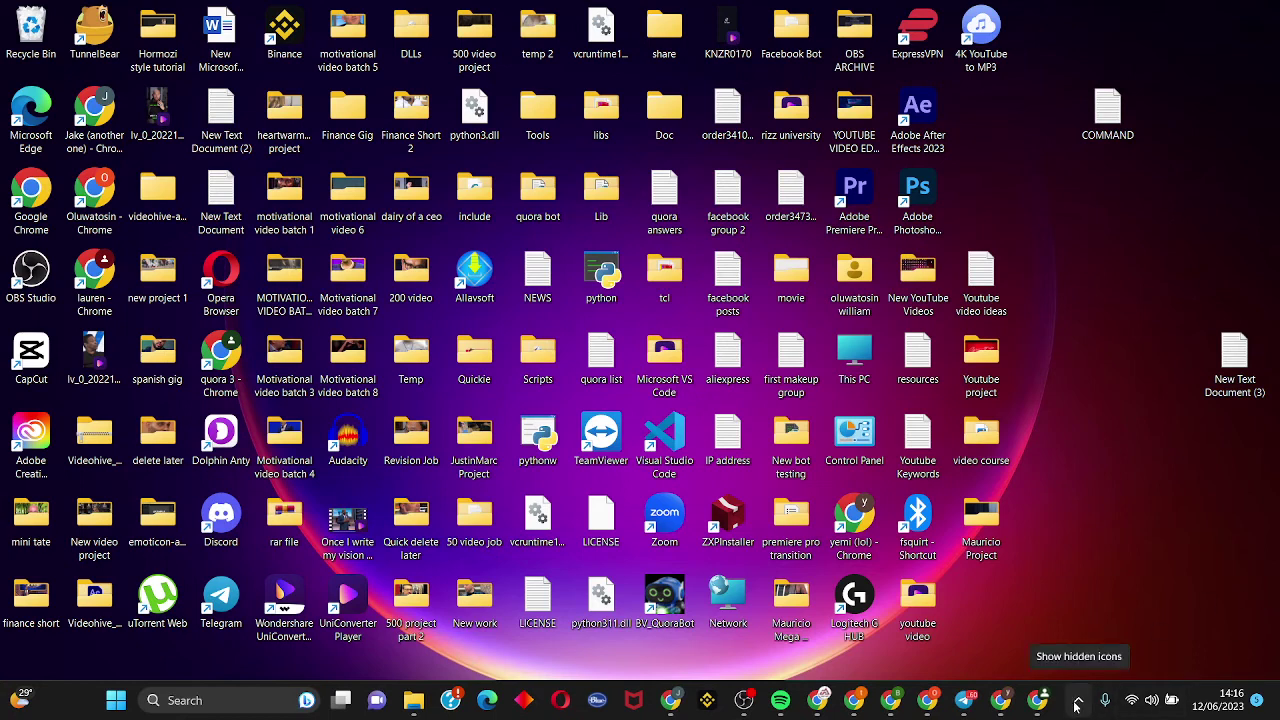
- Launch NVIDIA GeForce Experience from the hidden tray's NVIDIA icon so it updates to 3.27.0.112
left_click(1077, 703)
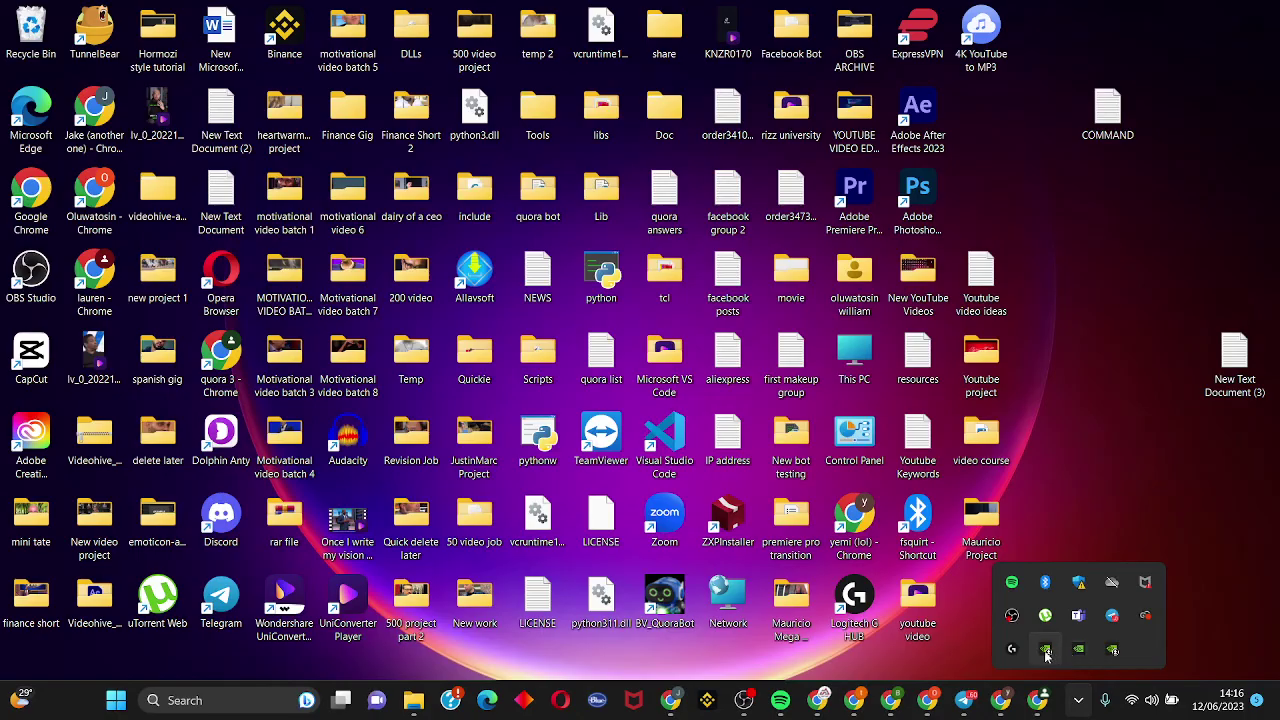
right_click(1047, 652)
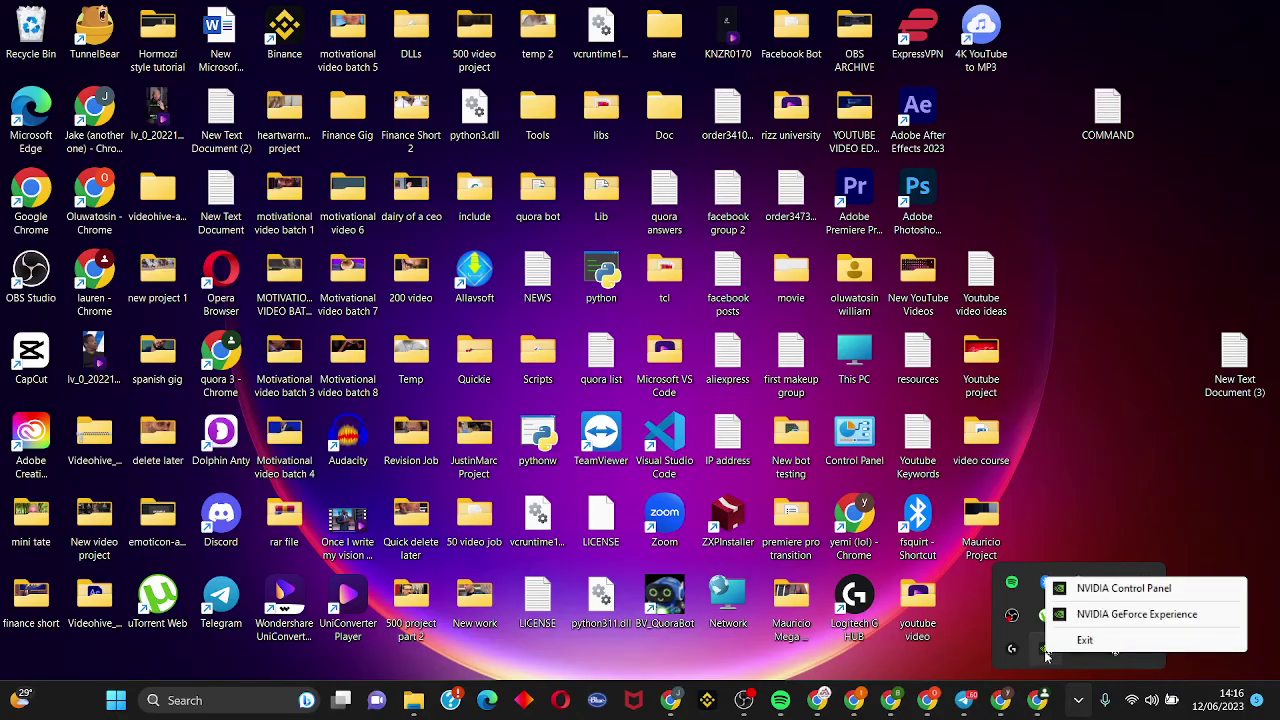
left_click(1154, 616)
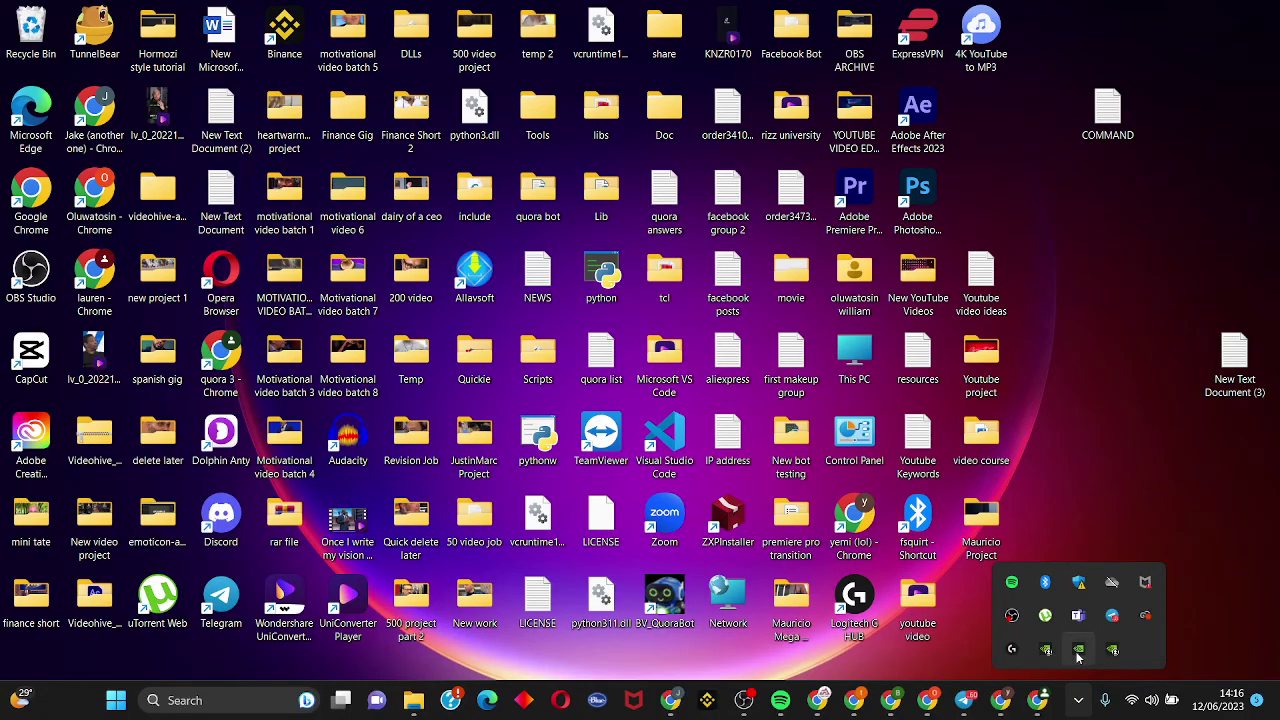
left_click(782, 485)
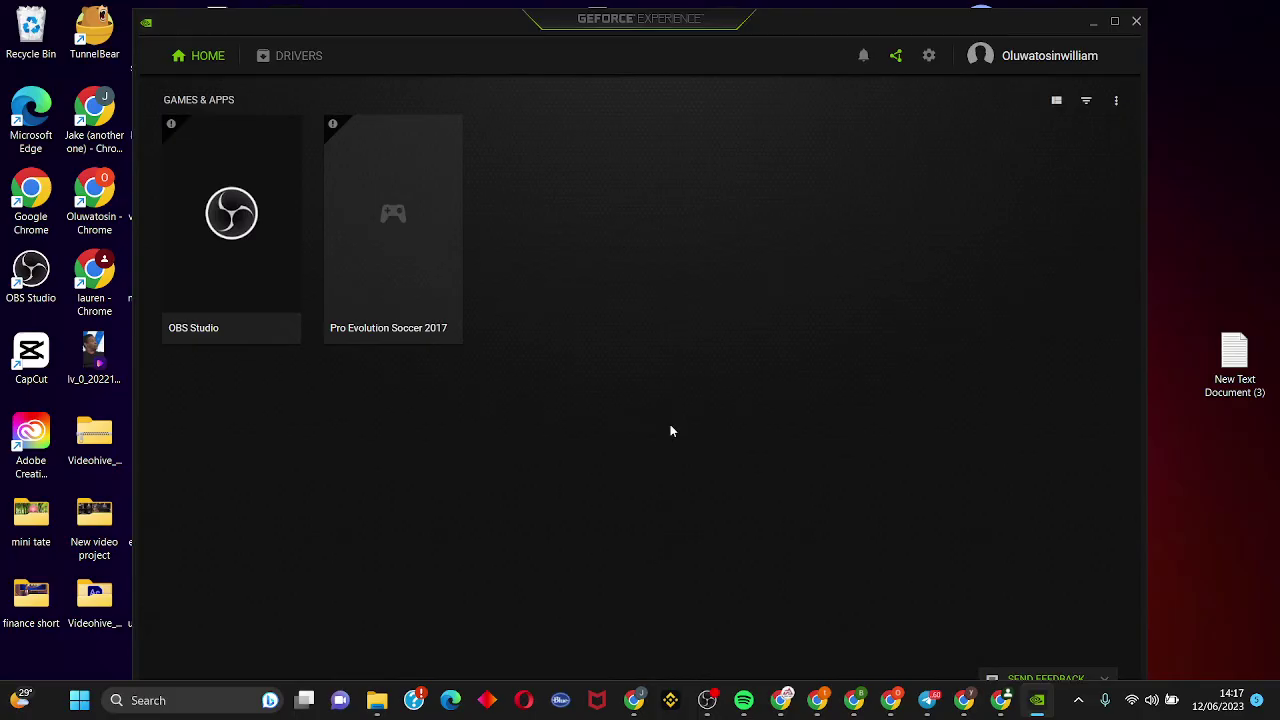
- On the Drivers page, download the GeForce Game Ready Driver 535.98 update
left_click(276, 70)
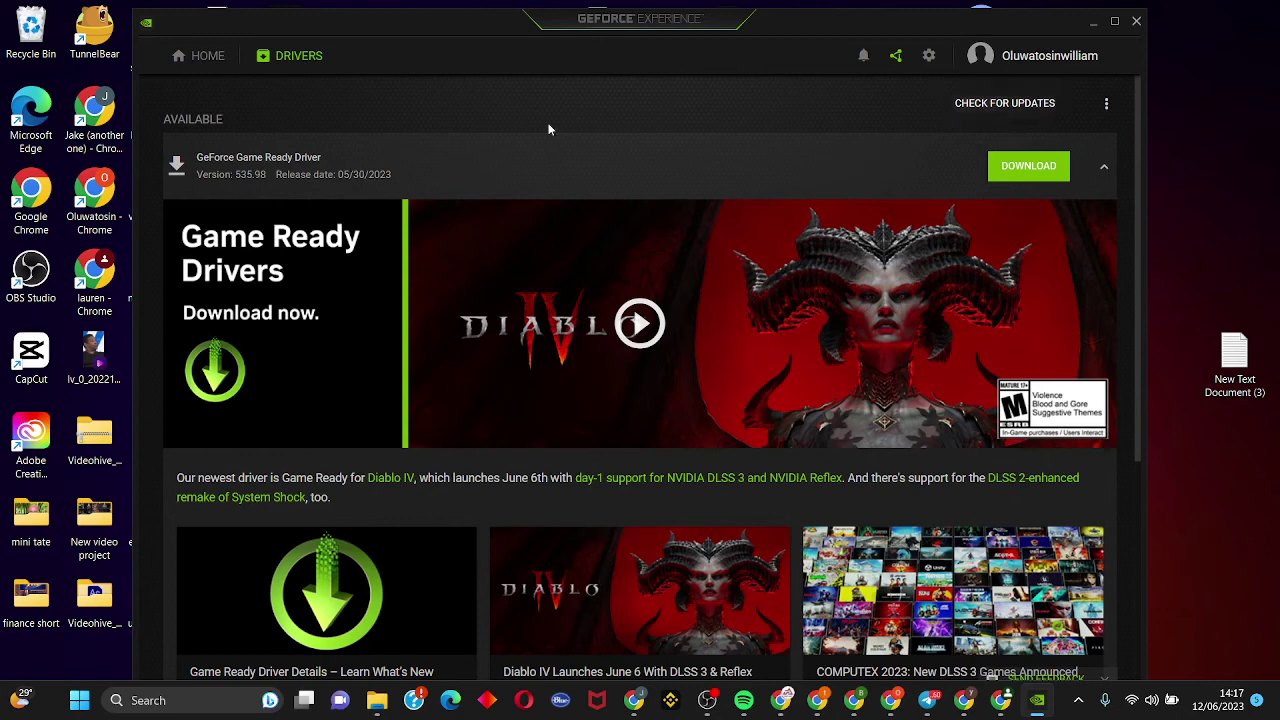
left_click(1019, 170)
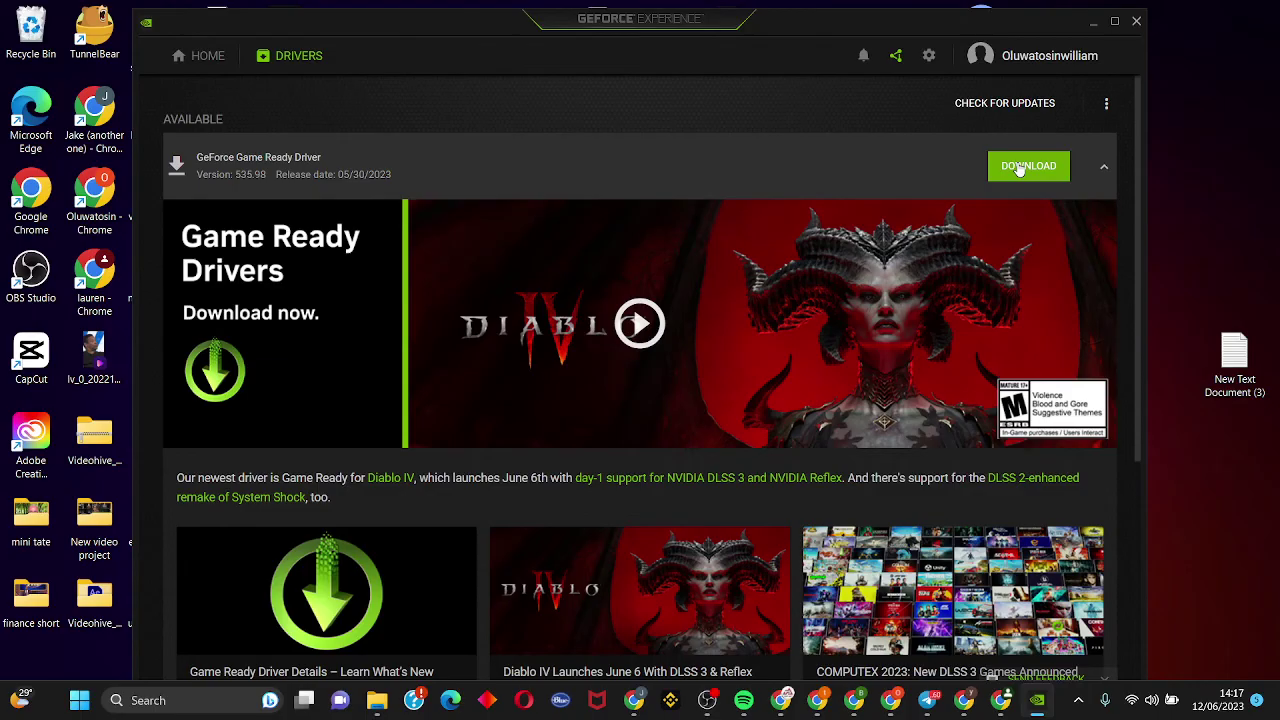
- Close GeForce Experience after it lists Game Ready Driver 535.98, returning to the desktop
left_click(1136, 22)
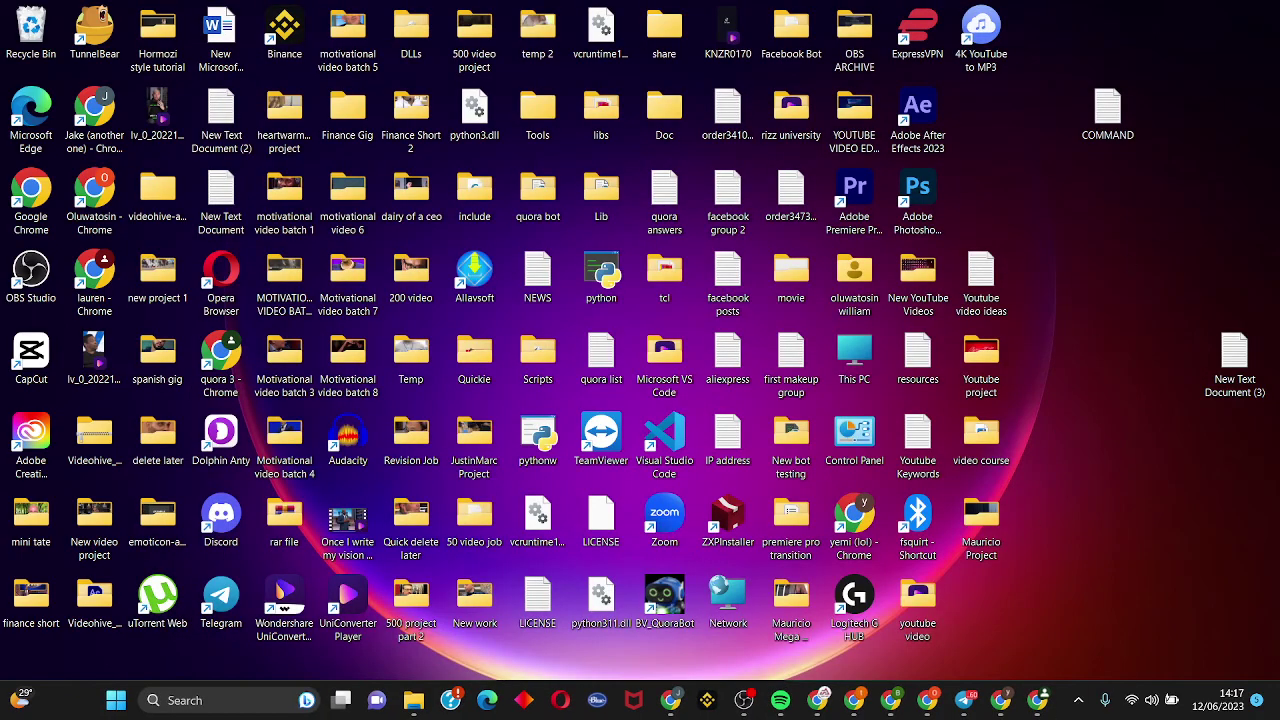